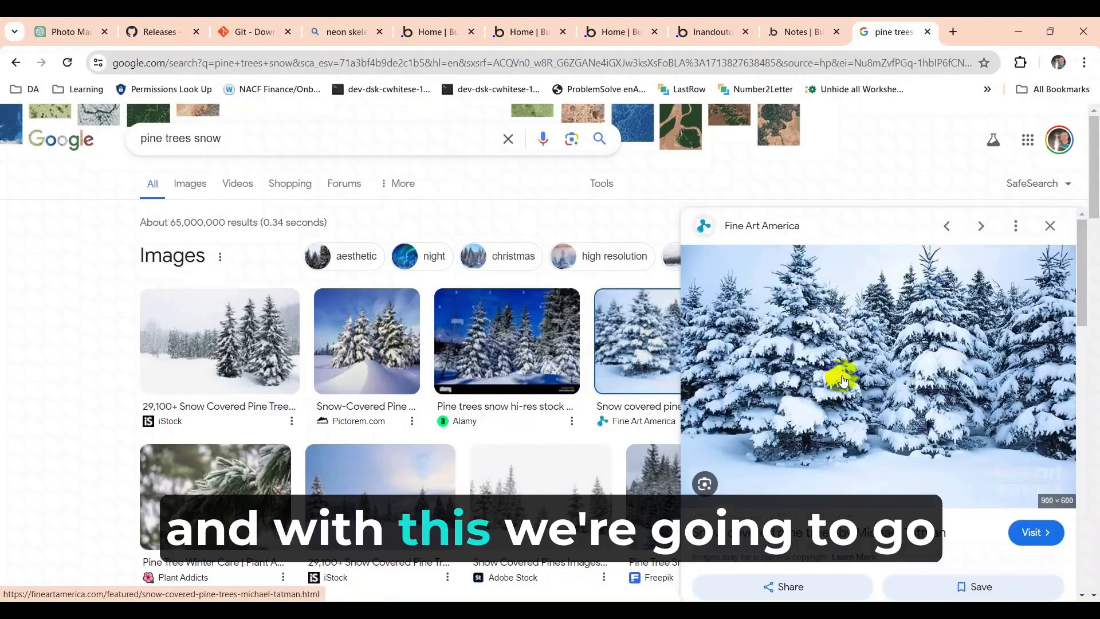
Copy the enlarged snow-covered pine trees image from the search results and paste it into the Excel worksheet at cell A5.
right_click(842, 376)
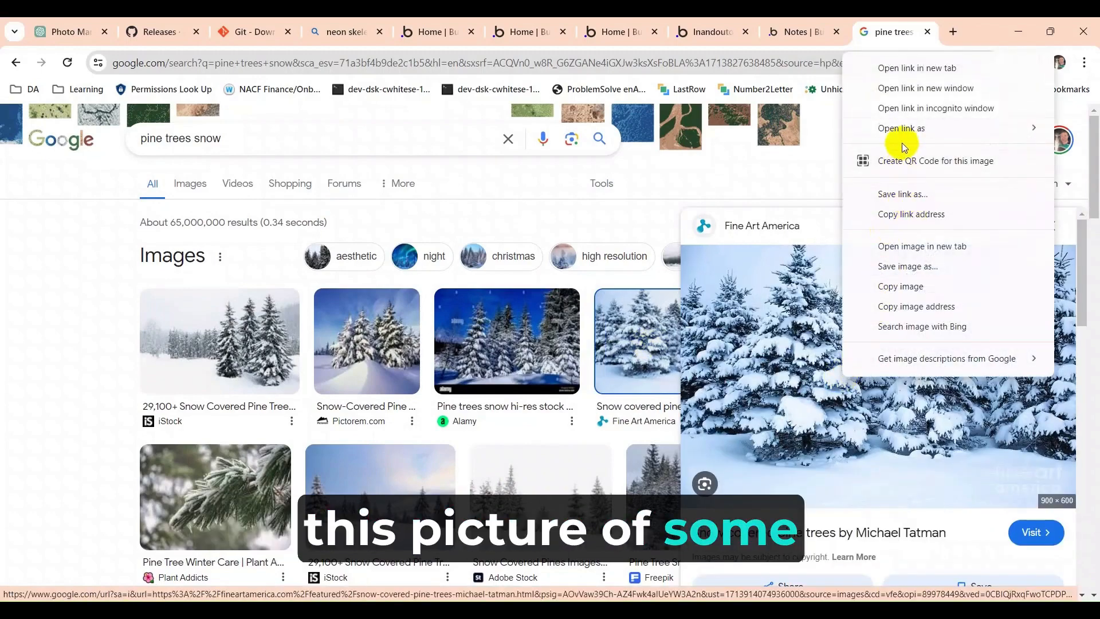
click(901, 287)
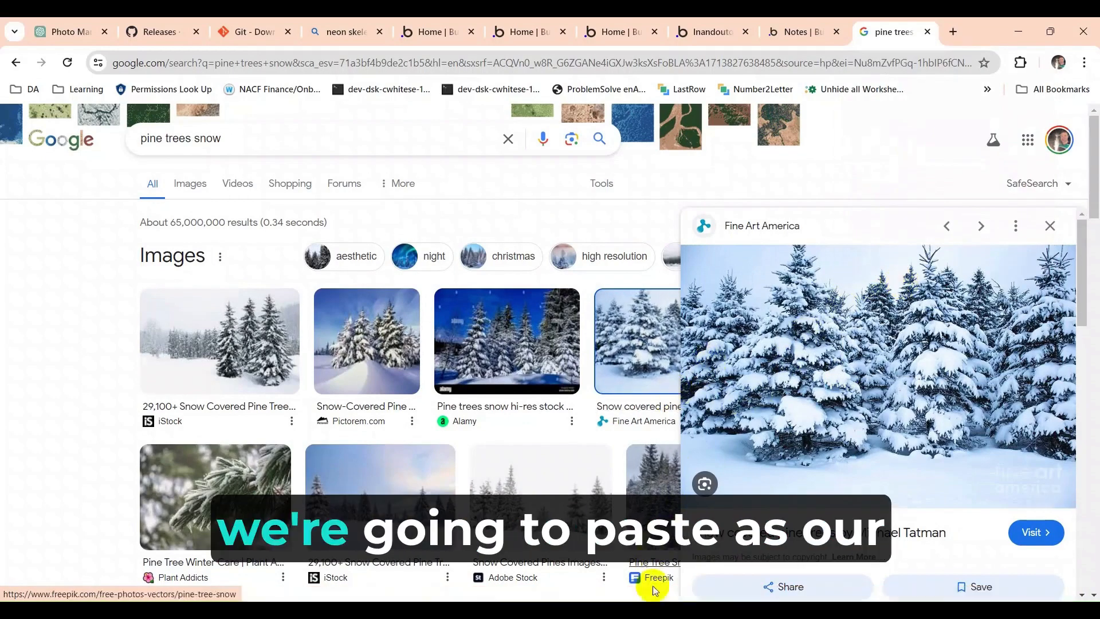
mouse_move(614, 609)
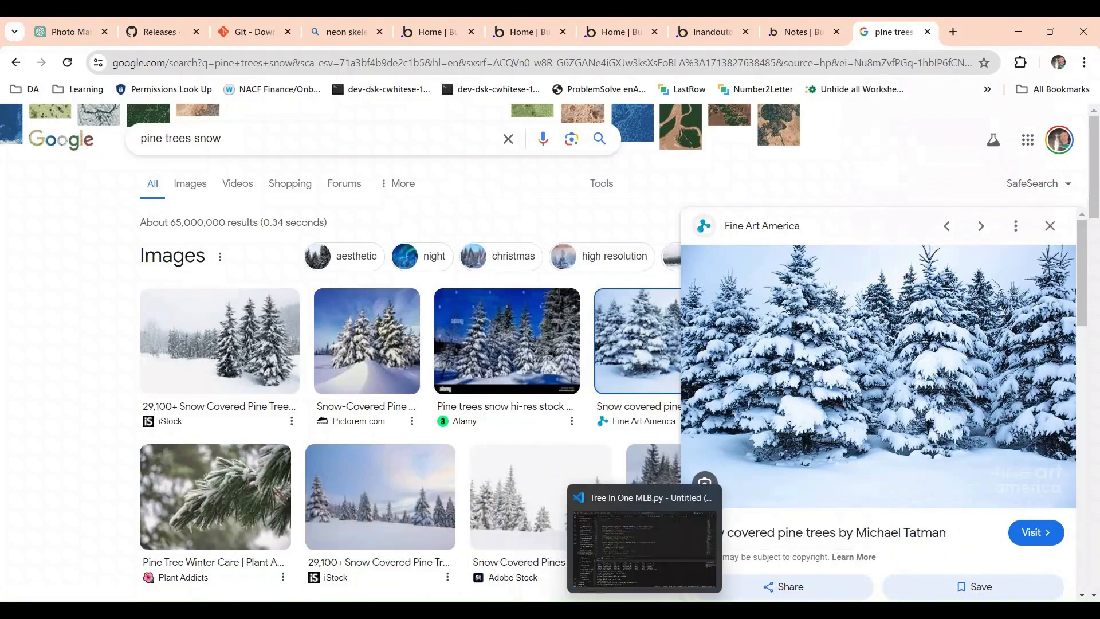
mouse_move(834, 609)
click(989, 549)
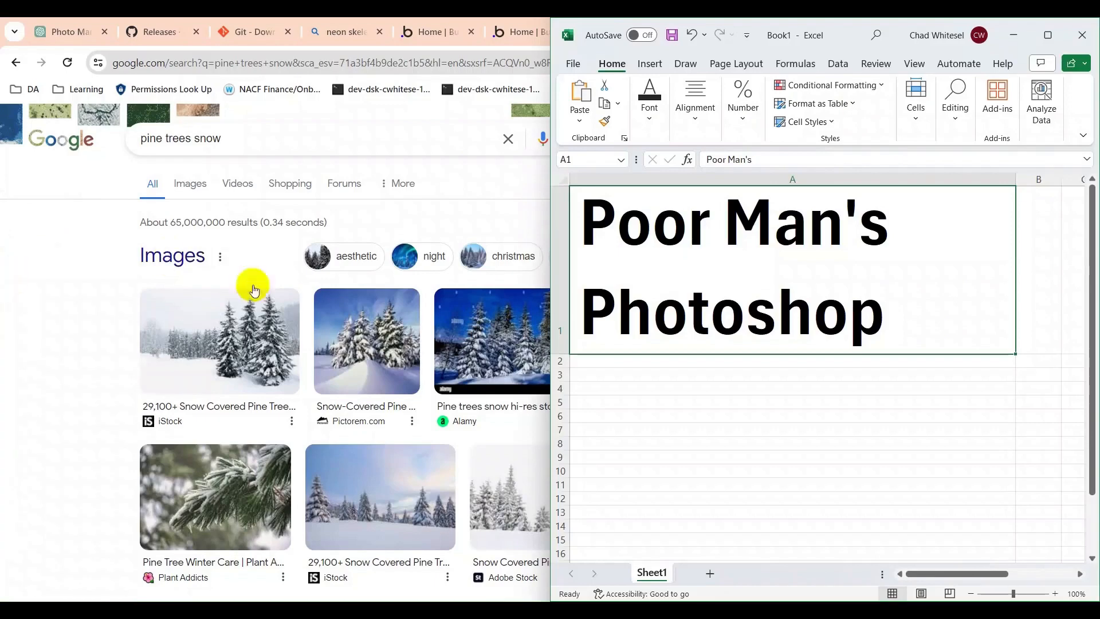
click(710, 404)
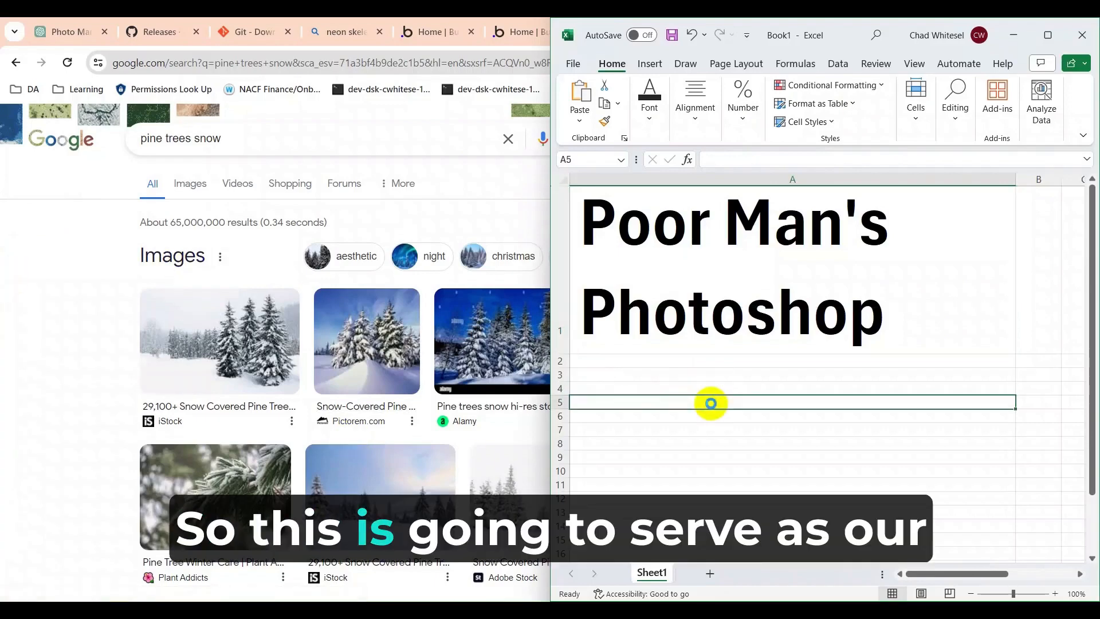
key(ctrl+v)
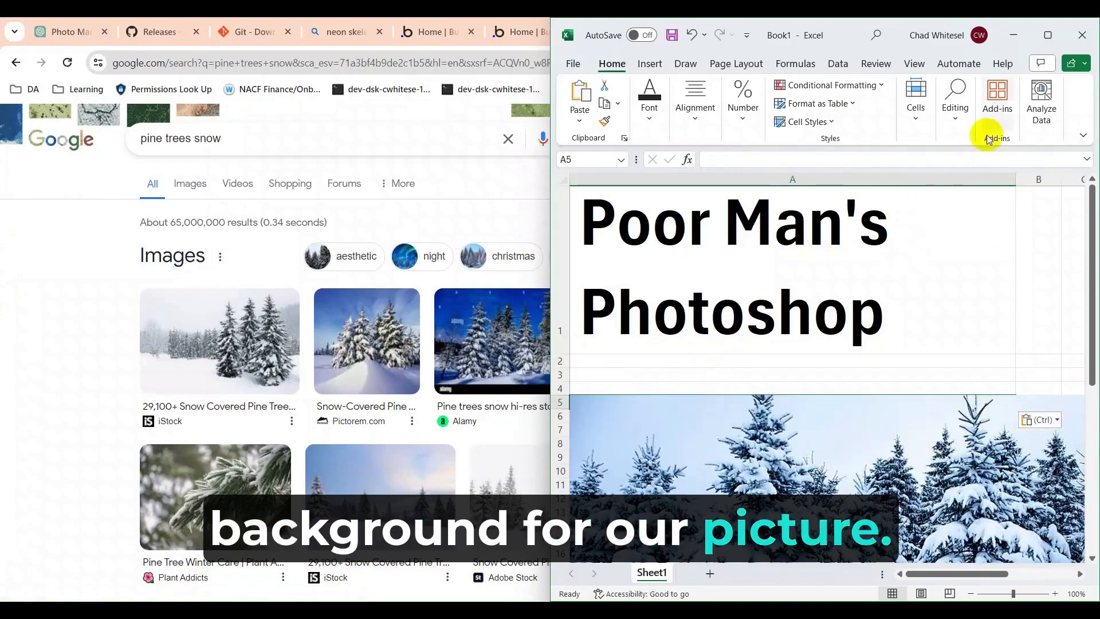
Maximize the workbook window and hide rows 1 to 3 containing the "Poor Man's Photoshop" title.
click(1047, 46)
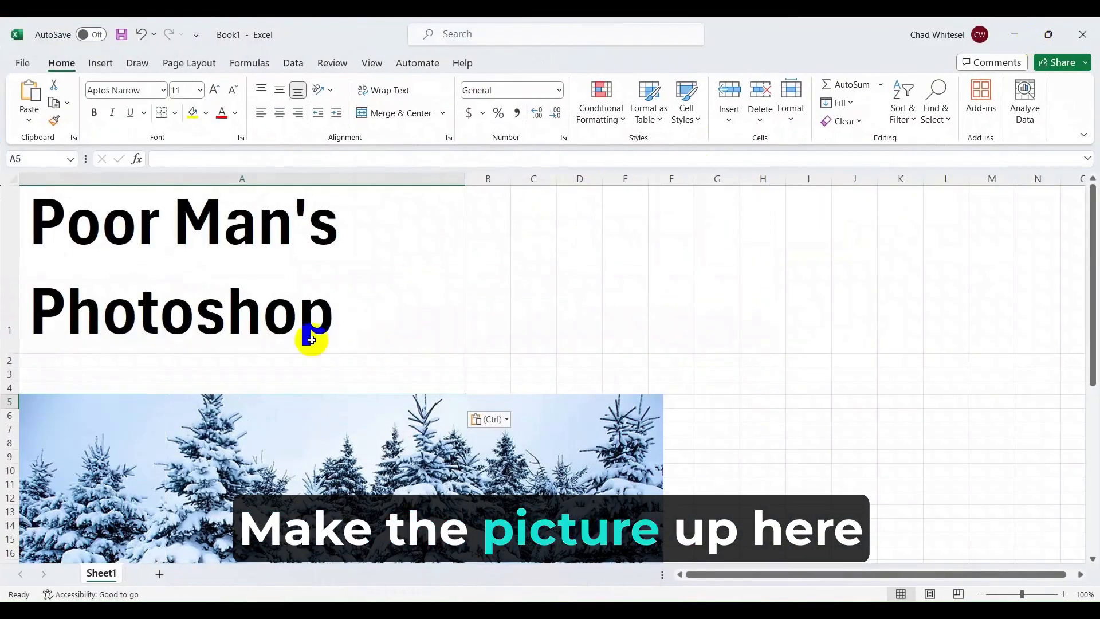
drag(9, 374, 7, 189)
right_click(76, 250)
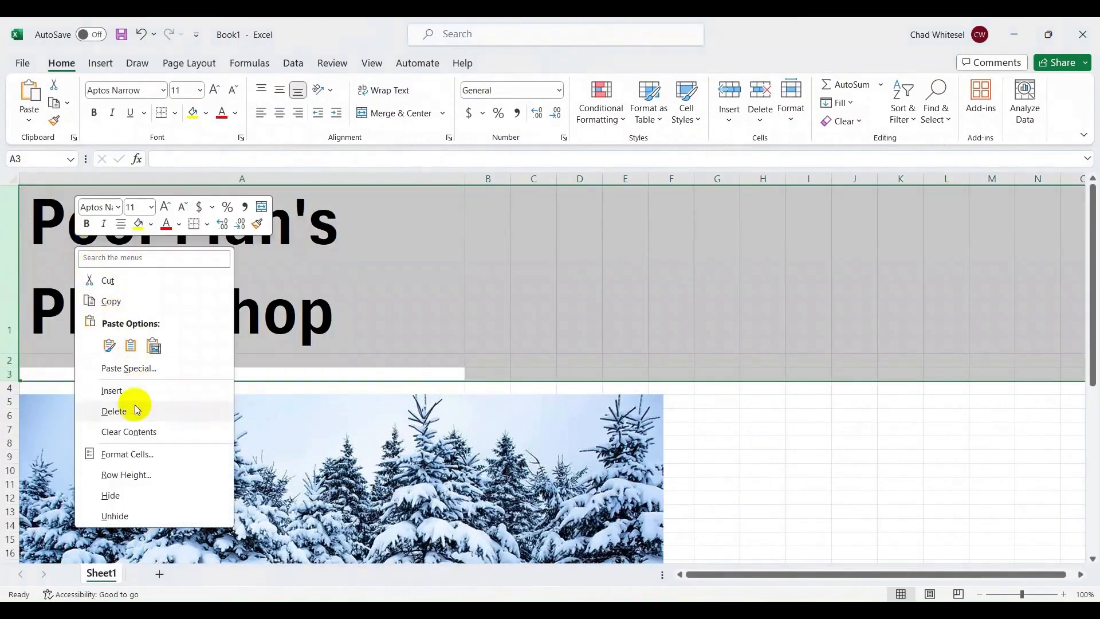
click(132, 496)
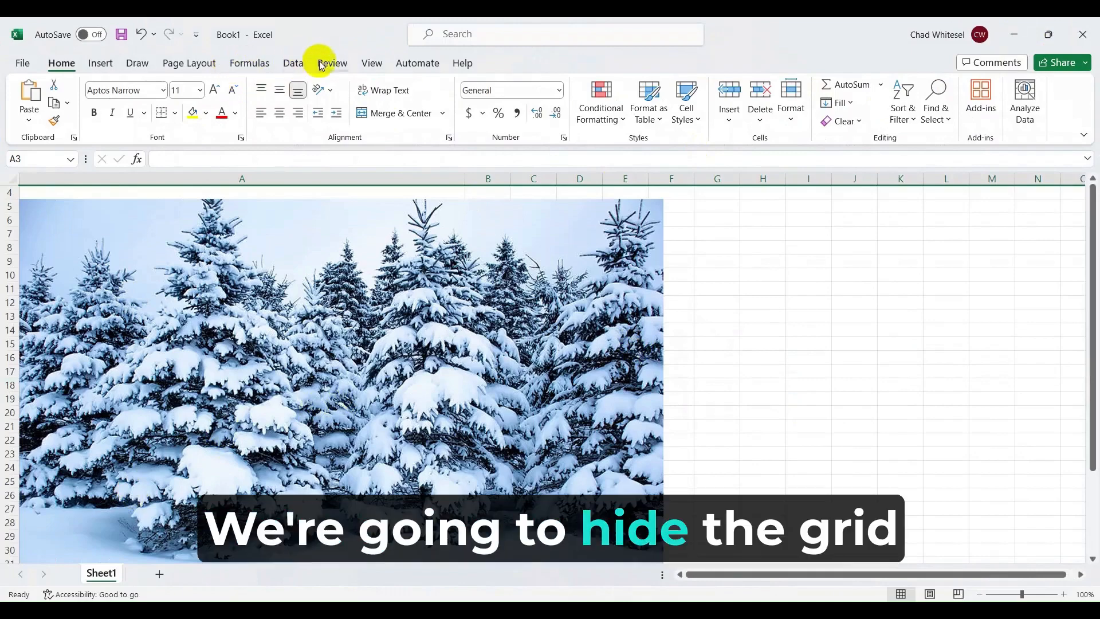
Hide the worksheet's gridlines.
click(368, 63)
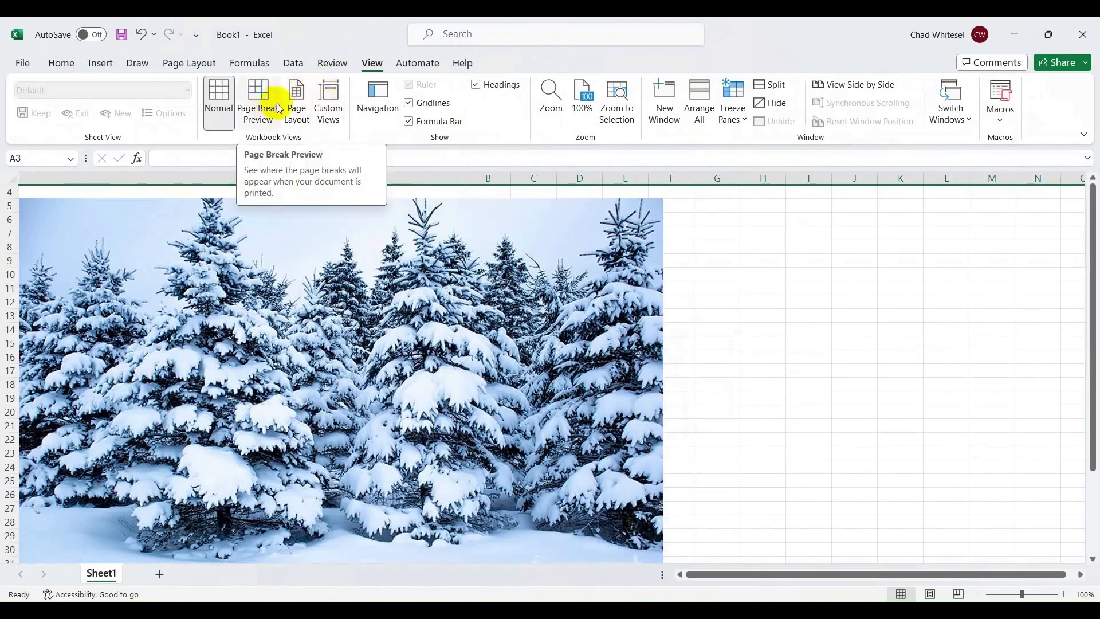
click(409, 103)
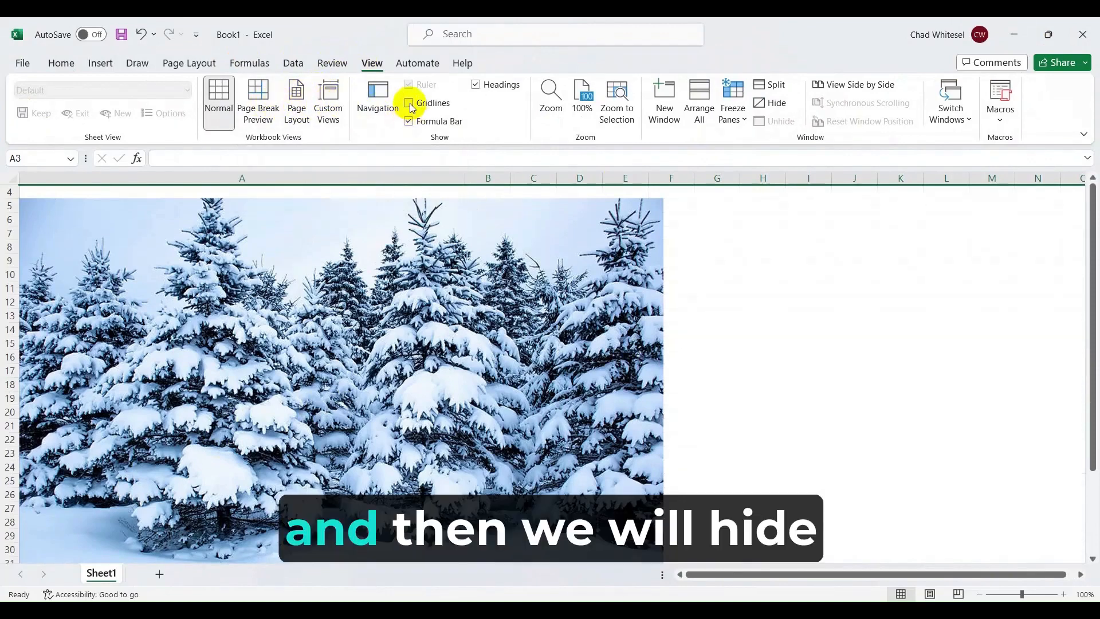
scroll(706, 360, down, 1)
scroll(707, 359, up, 1)
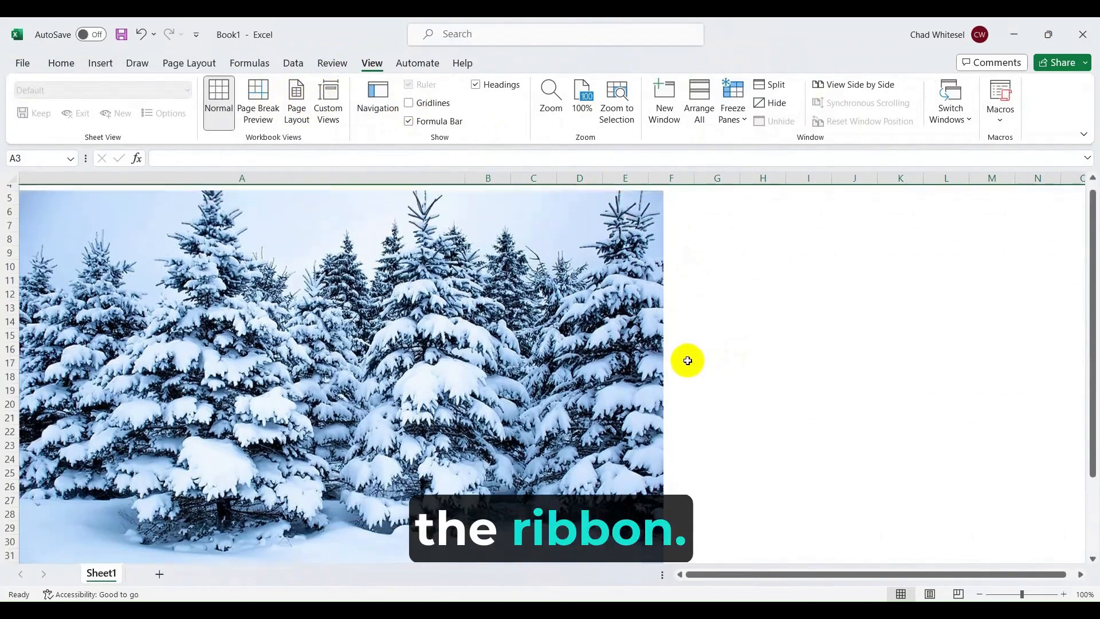
Hide the Quick Access Toolbar and switch the workbook to full-screen mode.
click(1086, 136)
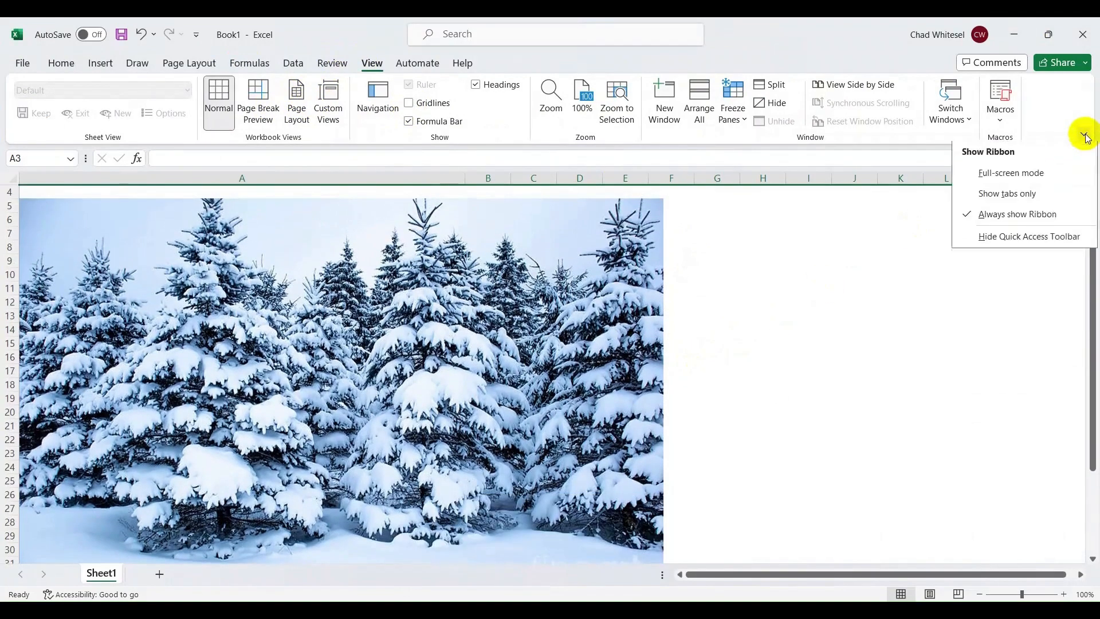
click(1016, 213)
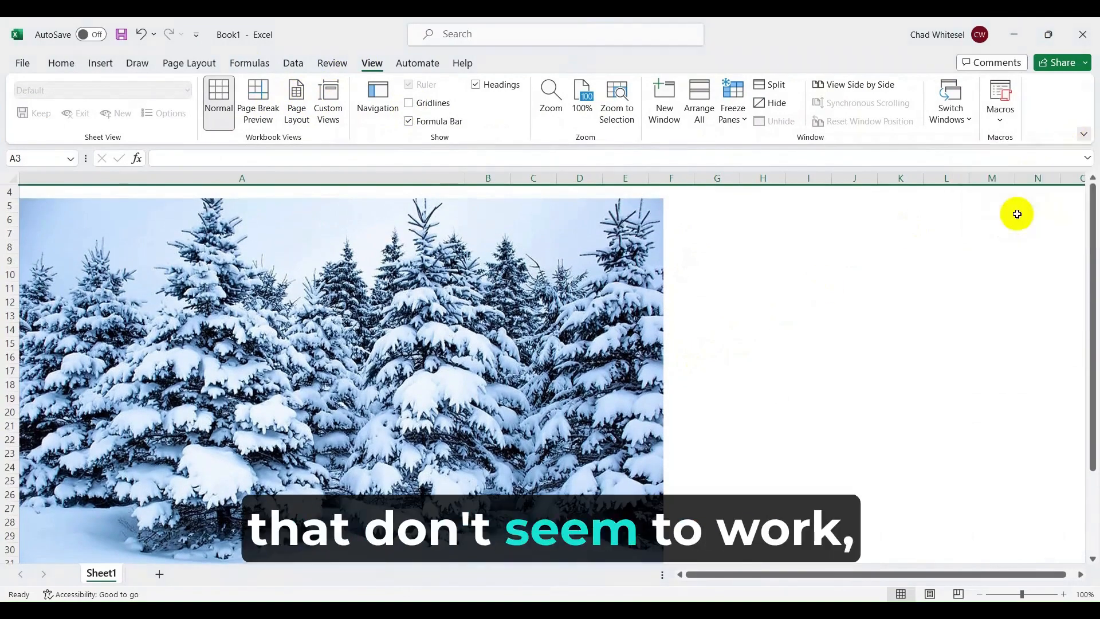
click(1083, 133)
click(1049, 237)
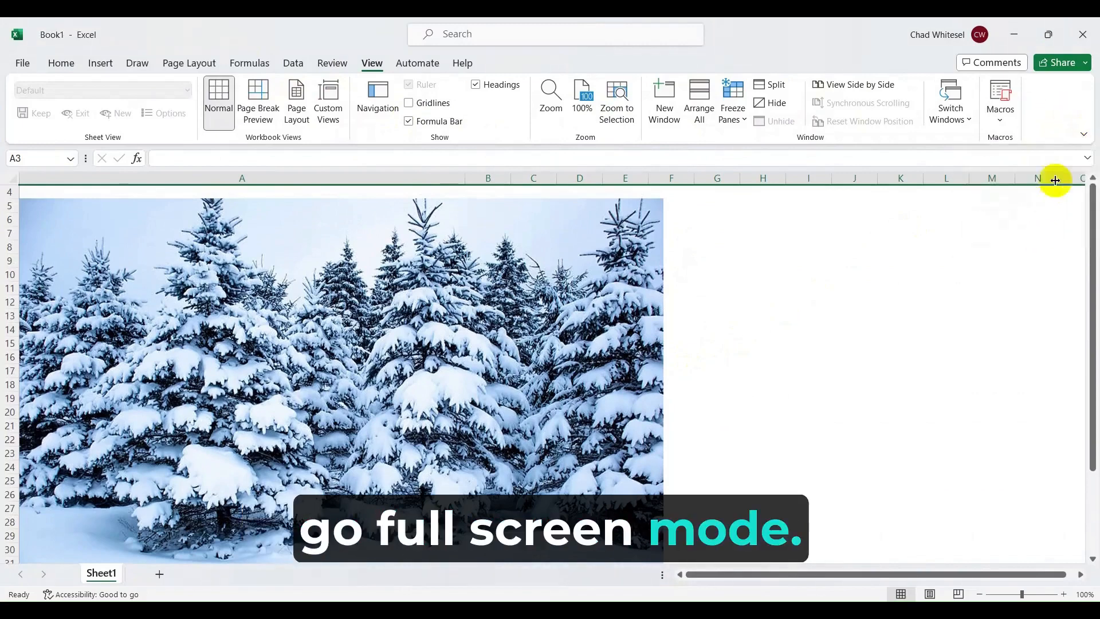
click(1083, 138)
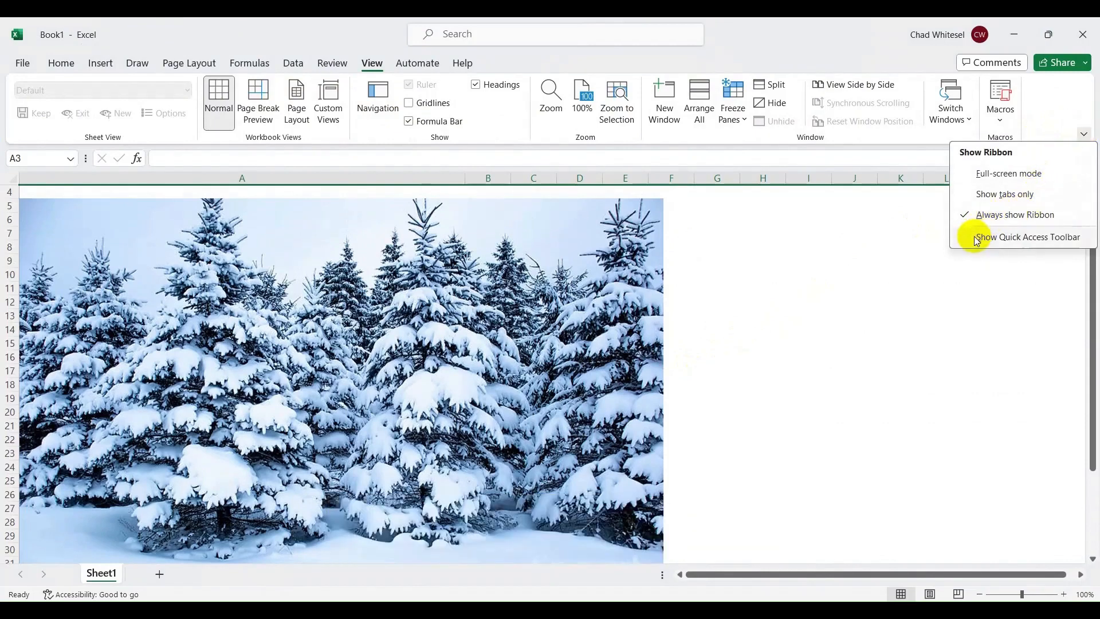
click(991, 176)
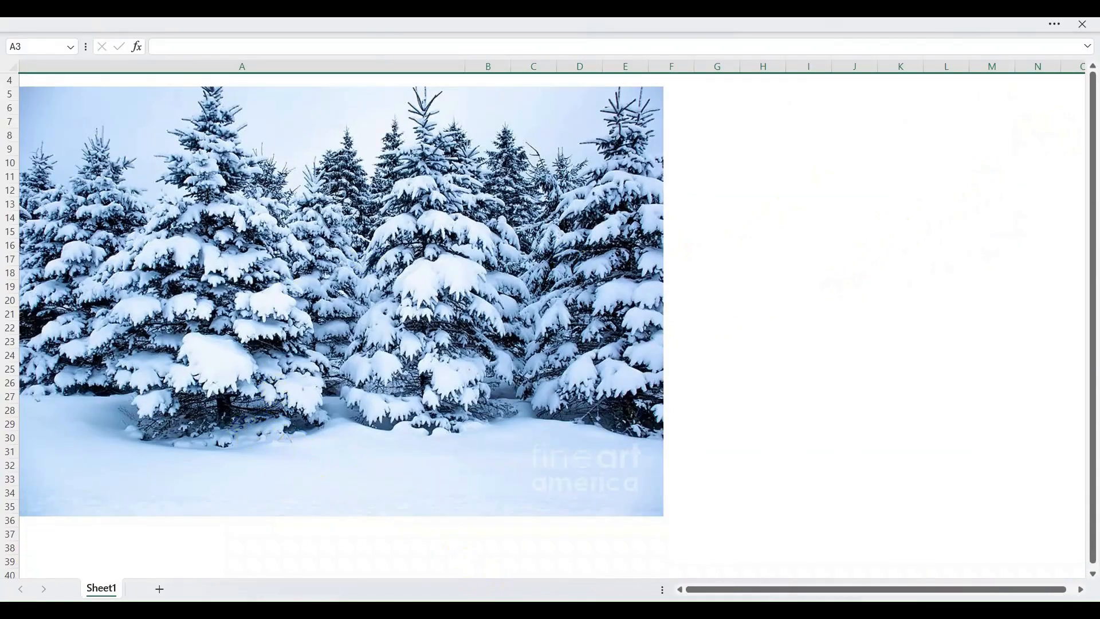
Switch to the browser and search Google for images of "abominable snowman".
click(614, 610)
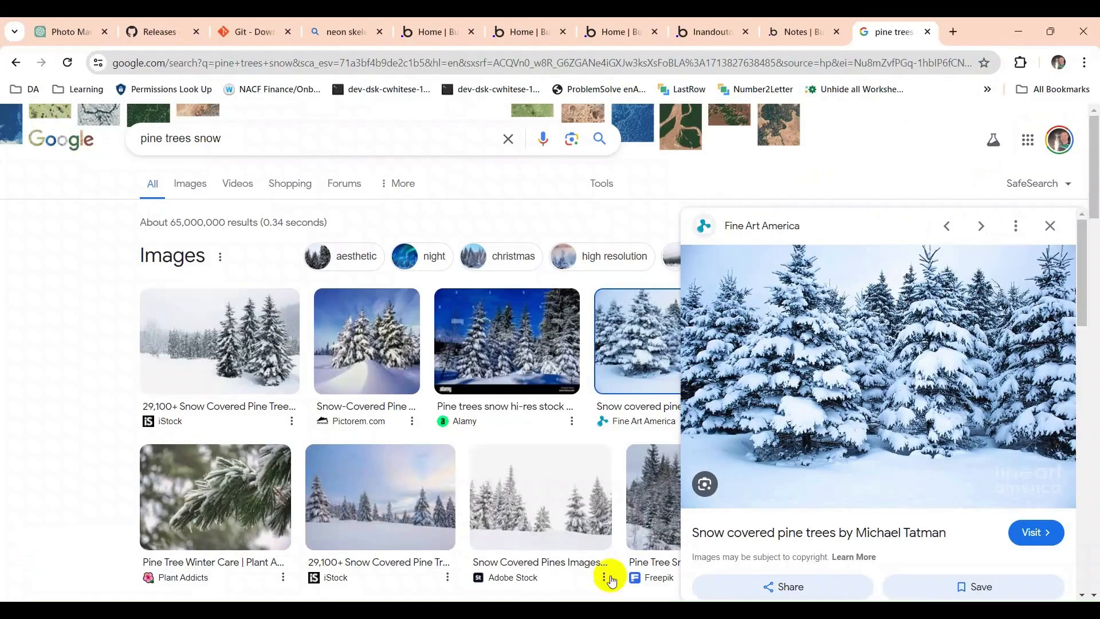
click(393, 144)
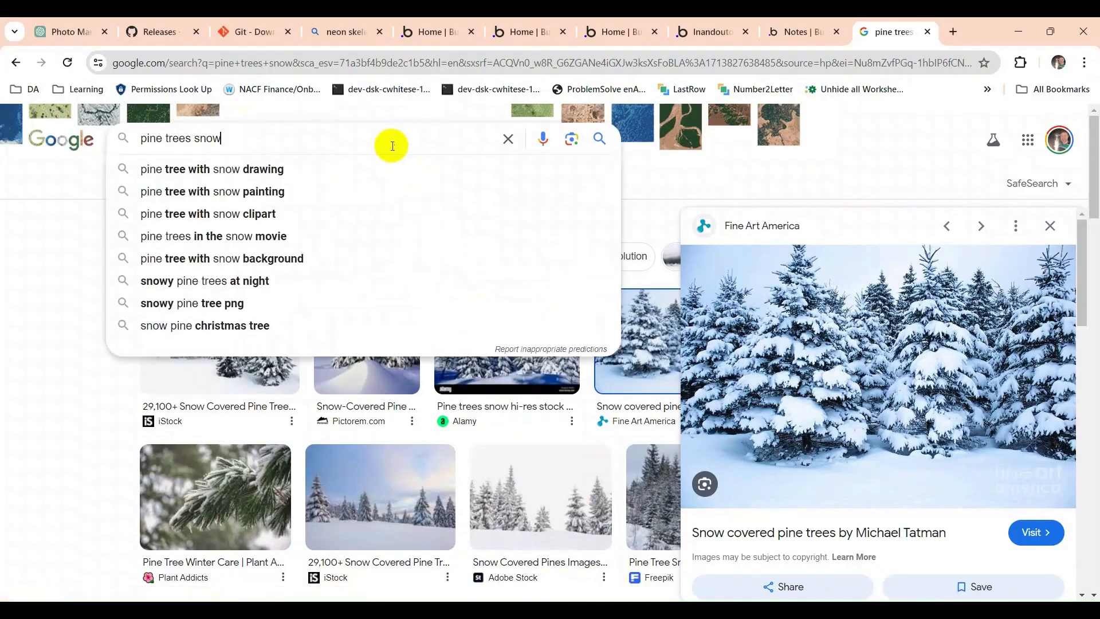
text(abom)
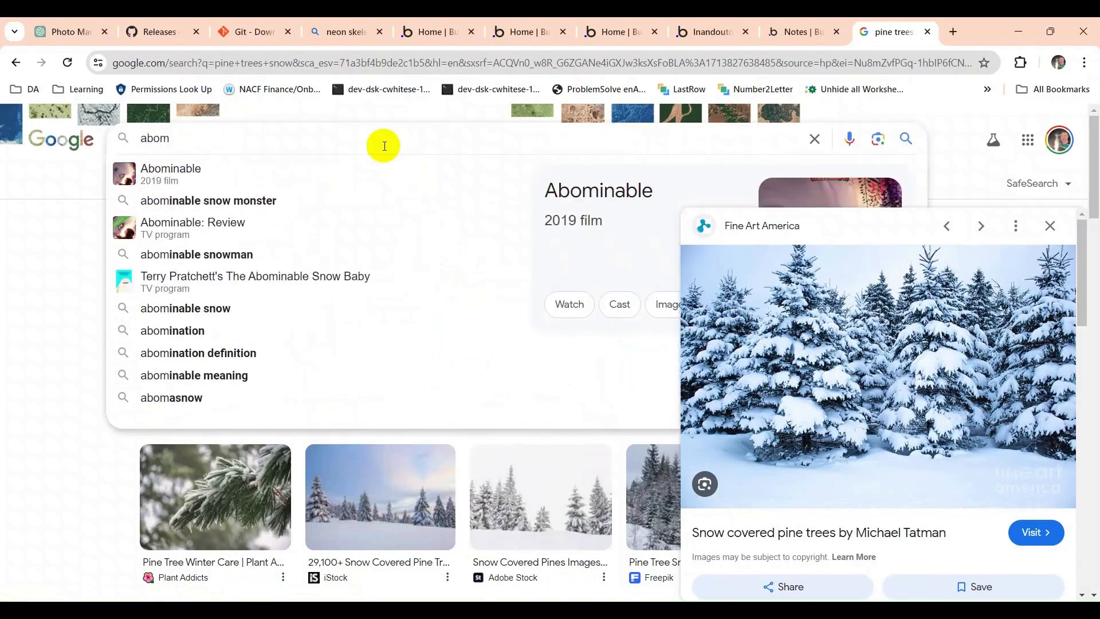
click(264, 252)
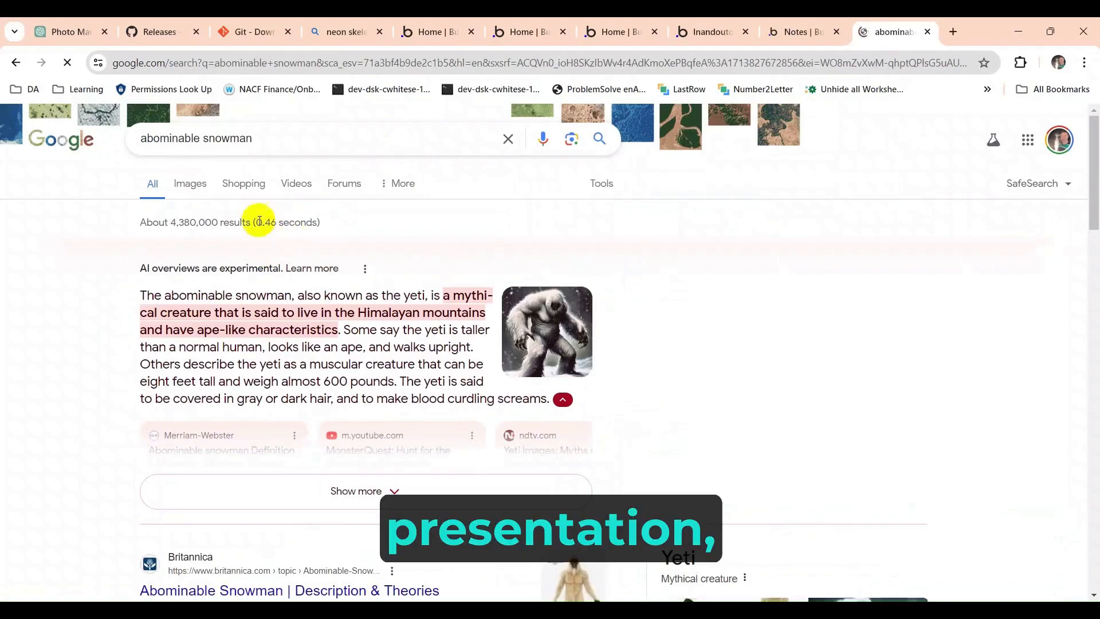
click(192, 185)
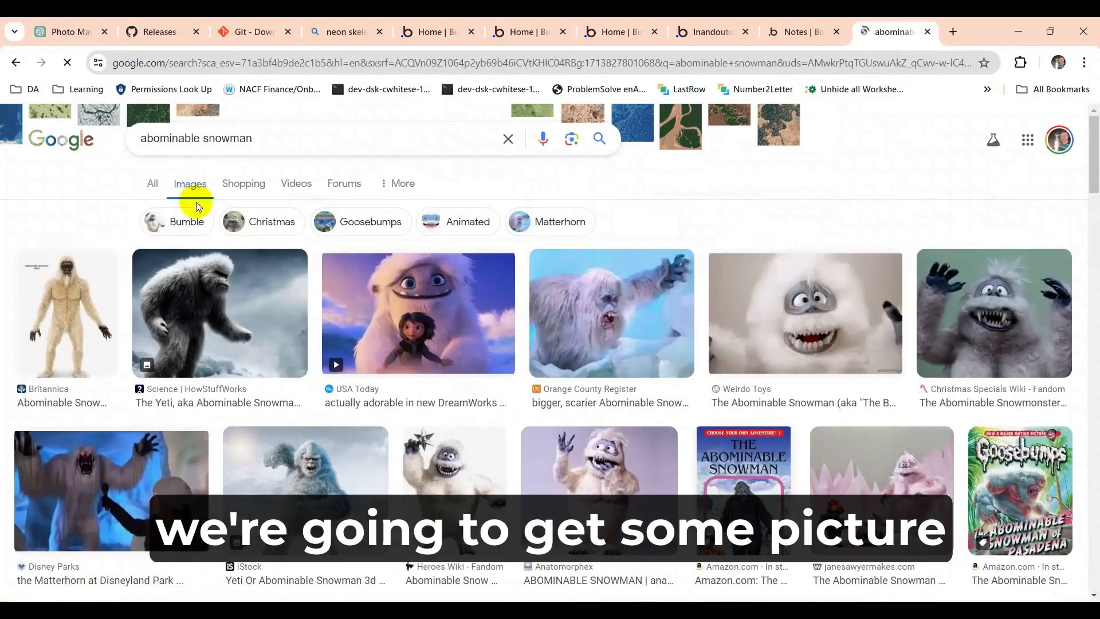
Open the "Abby" The Abominable Snowman image with the black background and copy it.
scroll(338, 272, down, 3)
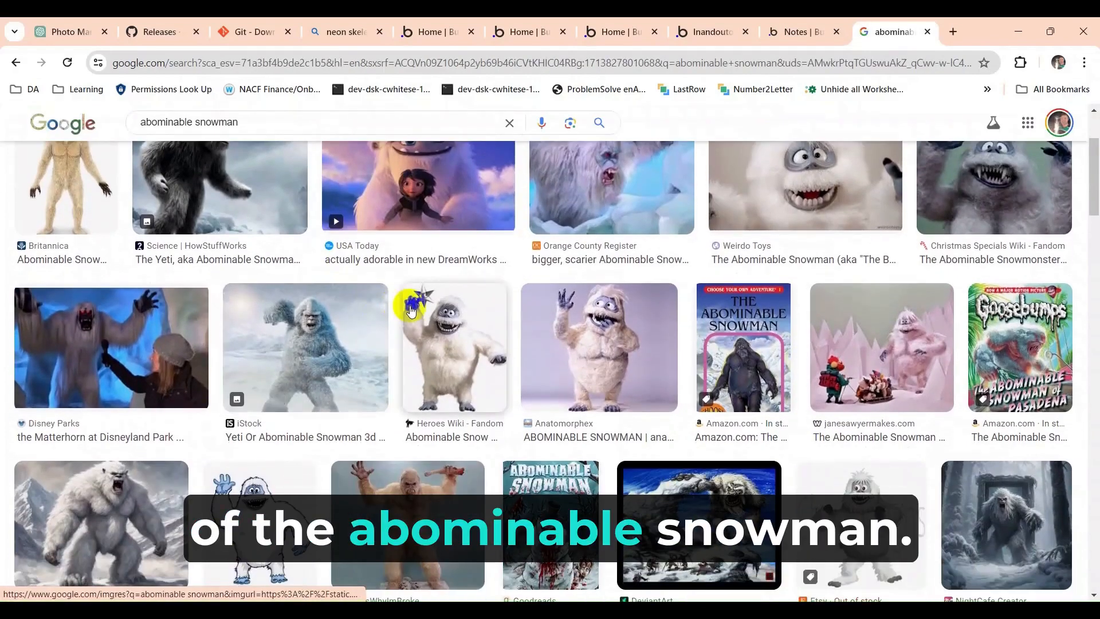
scroll(659, 381, down, 5)
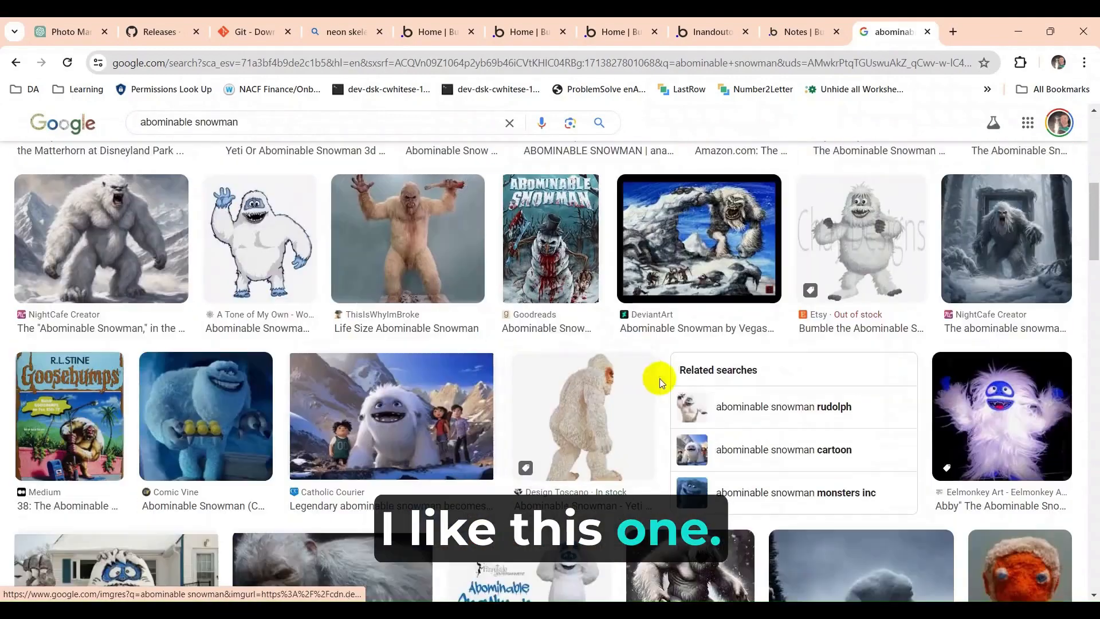
click(1005, 447)
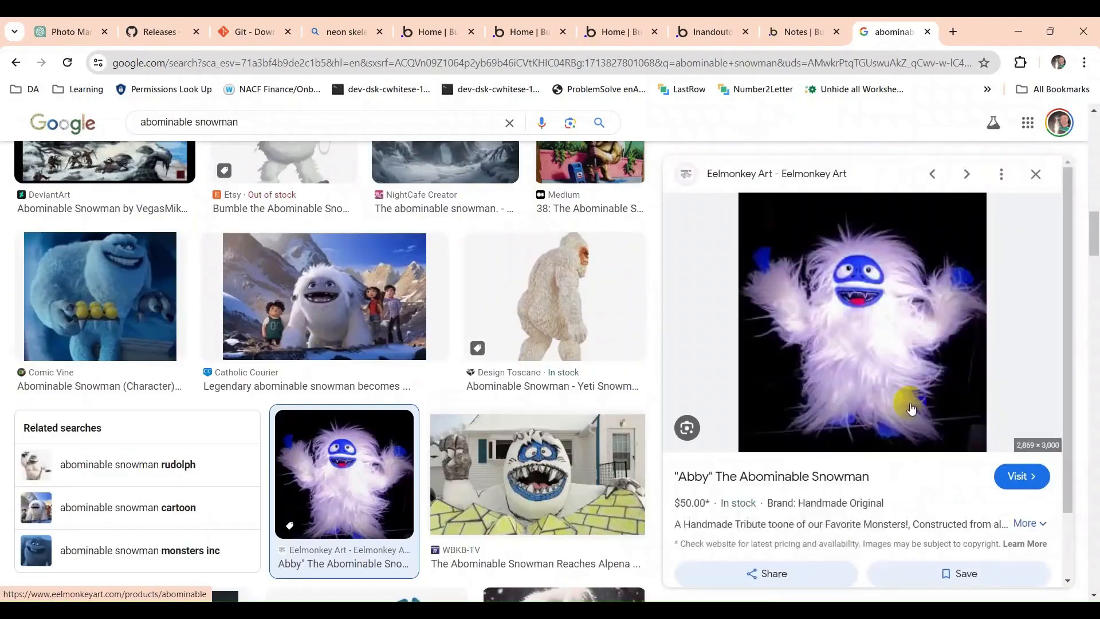
right_click(866, 342)
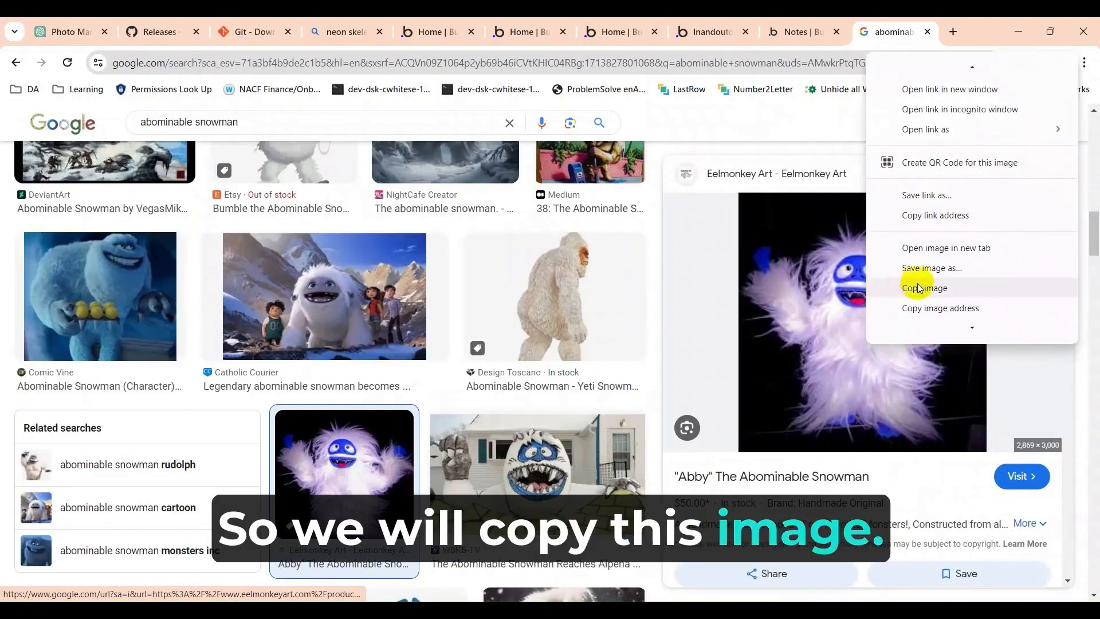
click(911, 286)
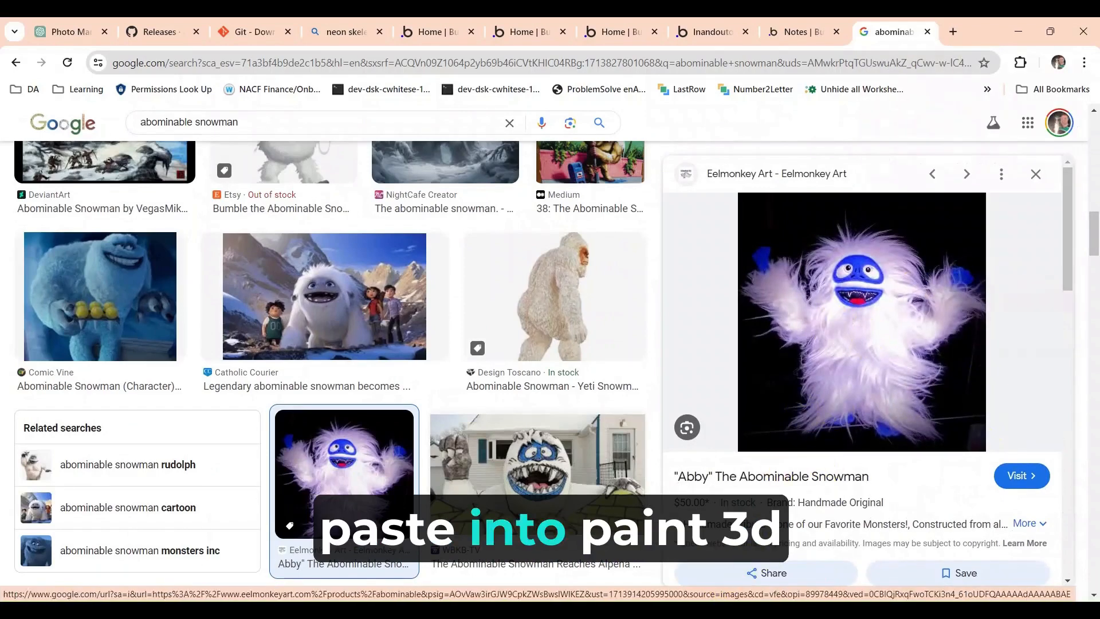
Paste the snowman image into Paint 3D and cut the figure out of its black background with Magic select.
click(661, 608)
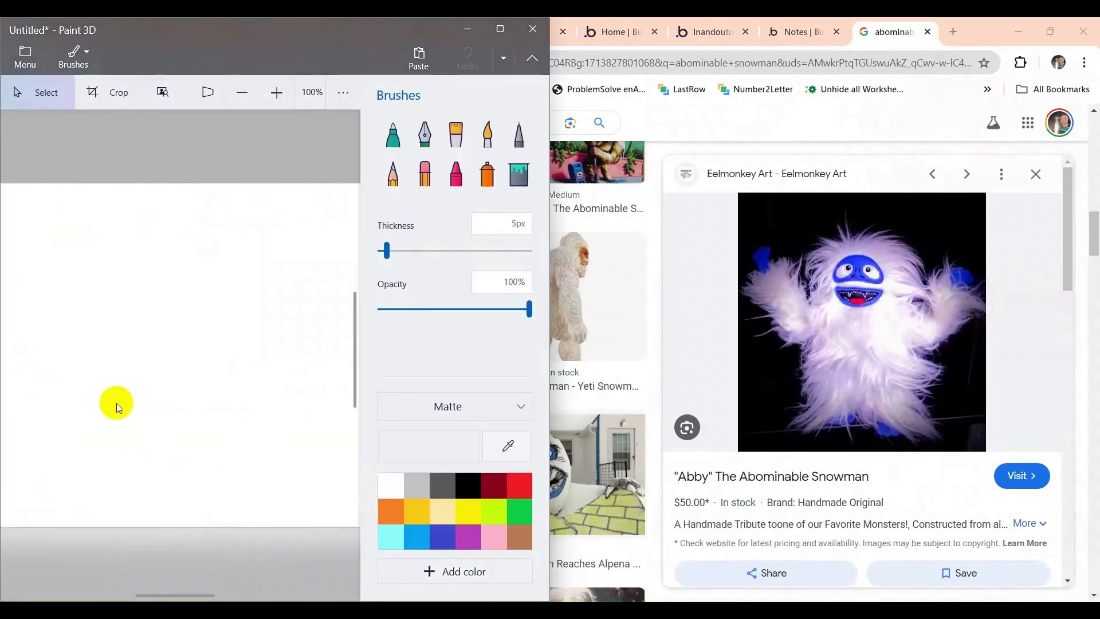
key(ctrl+v)
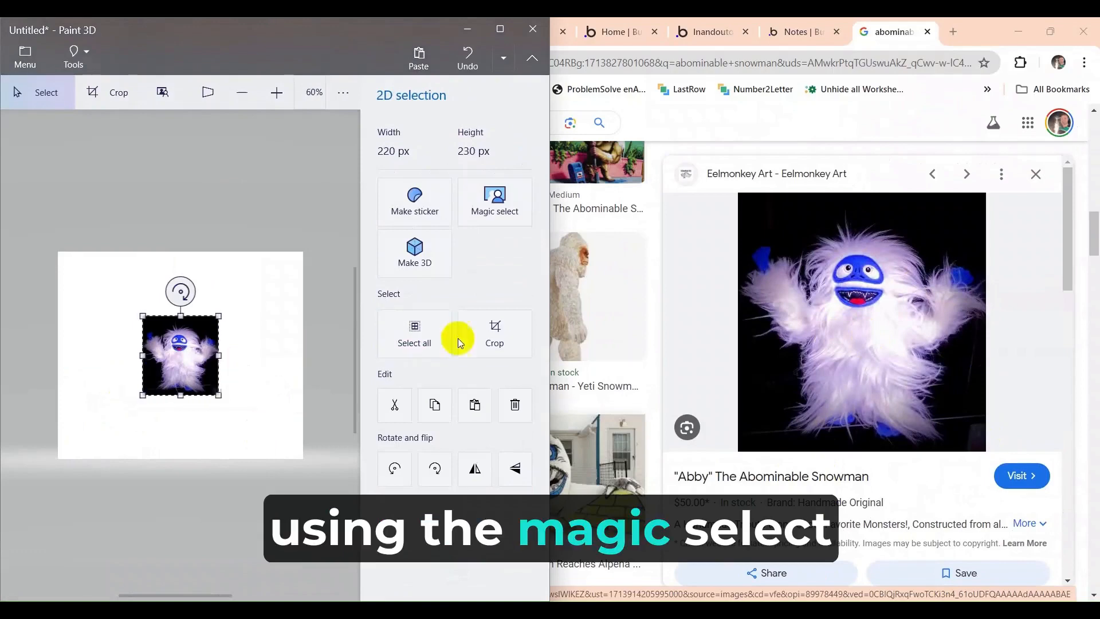
click(490, 206)
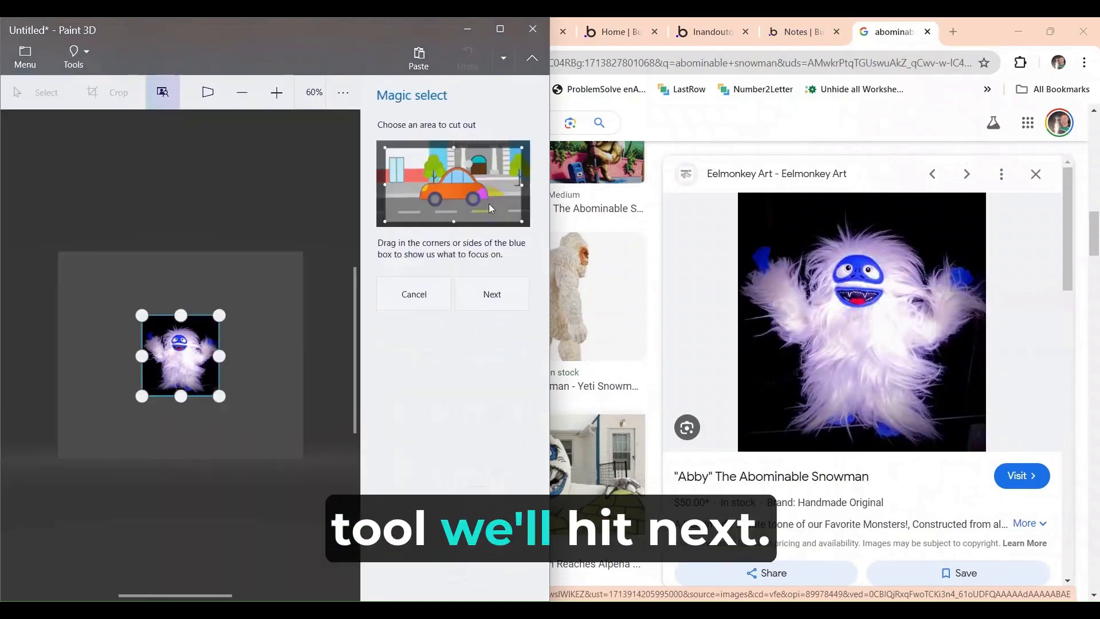
click(484, 294)
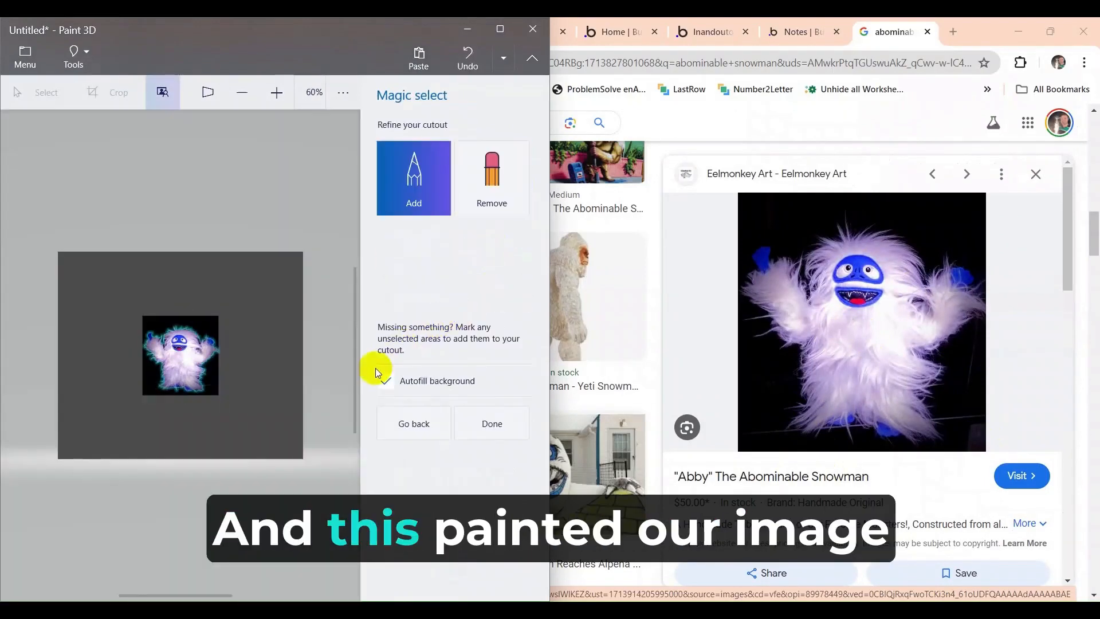
click(476, 410)
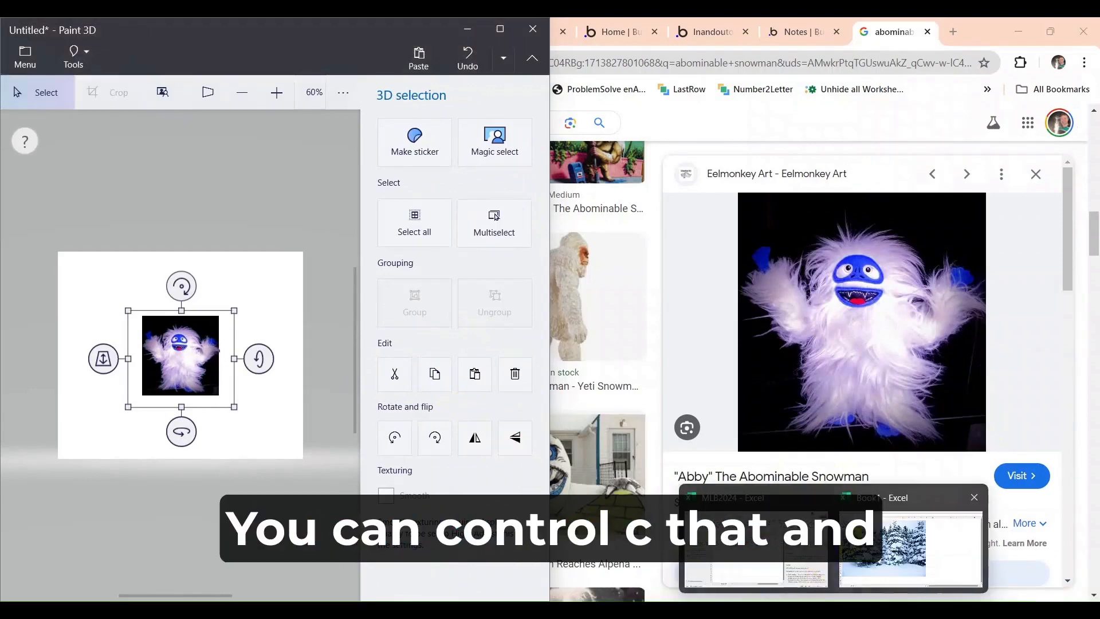
Copy the snowman cutout into the Excel workbook Book1, over the pine trees picture.
click(741, 490)
click(420, 408)
key(ctrl+v)
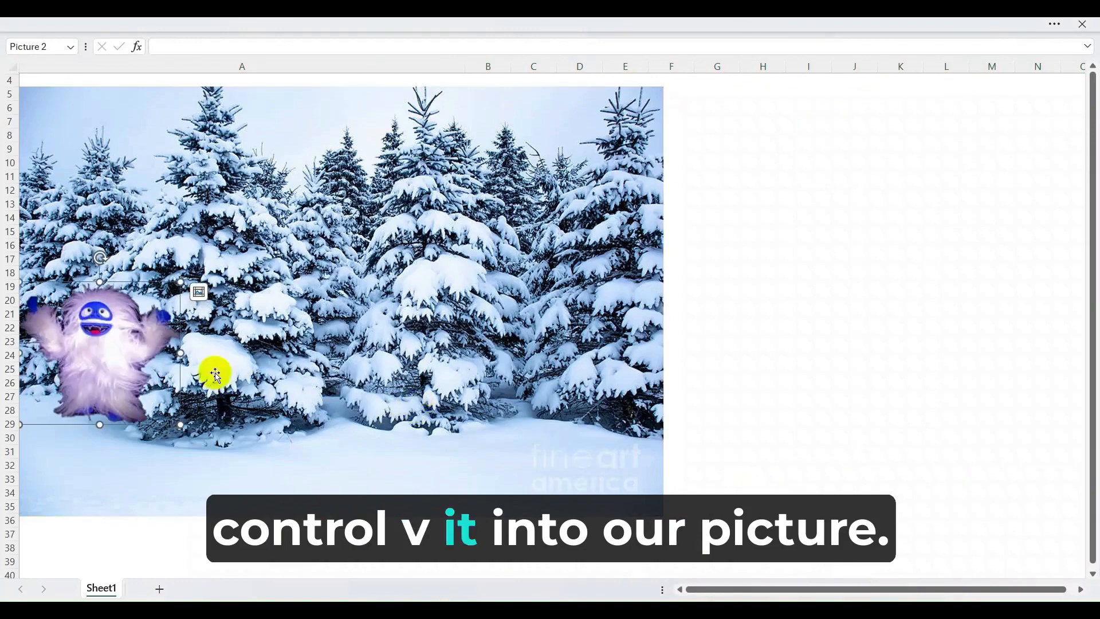
Enlarge the snowman to most of the background's height, move it over the background's right edge, and select the pine trees picture.
drag(110, 344, 601, 435)
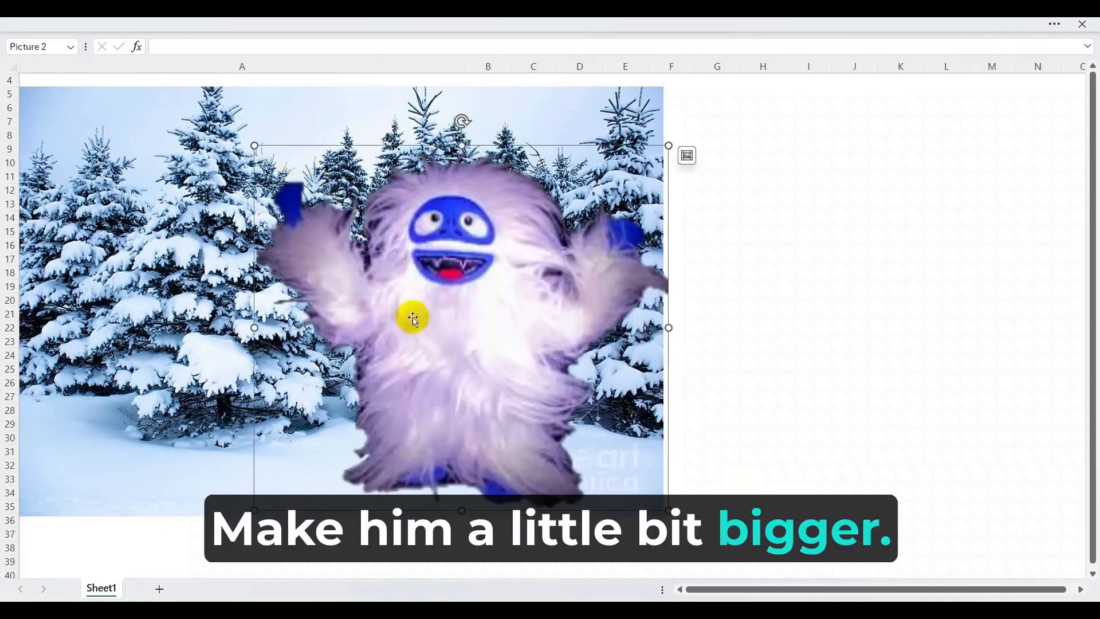
drag(413, 318, 497, 338)
click(172, 298)
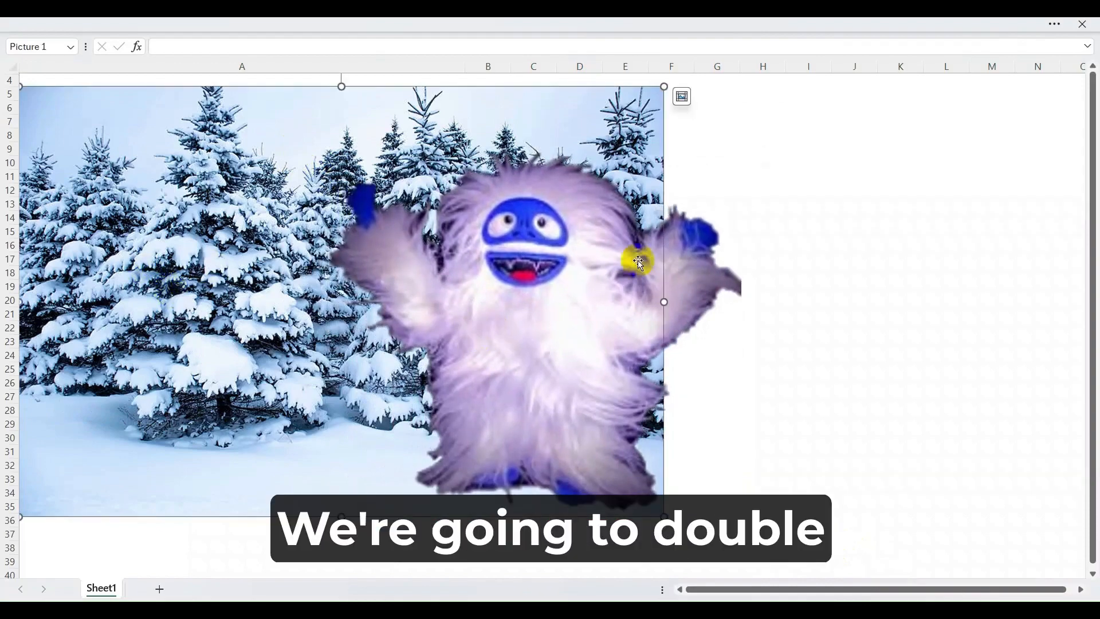
Duplicate the pine trees picture and line the copy up beside the original, overlapping its right edge to widen the background.
key(ctrl+c)
click(854, 273)
key(ctrl+v)
drag(953, 422, 708, 246)
Send the copied pine trees picture to the back and move the snowman over the seam between the two backgrounds.
right_click(718, 290)
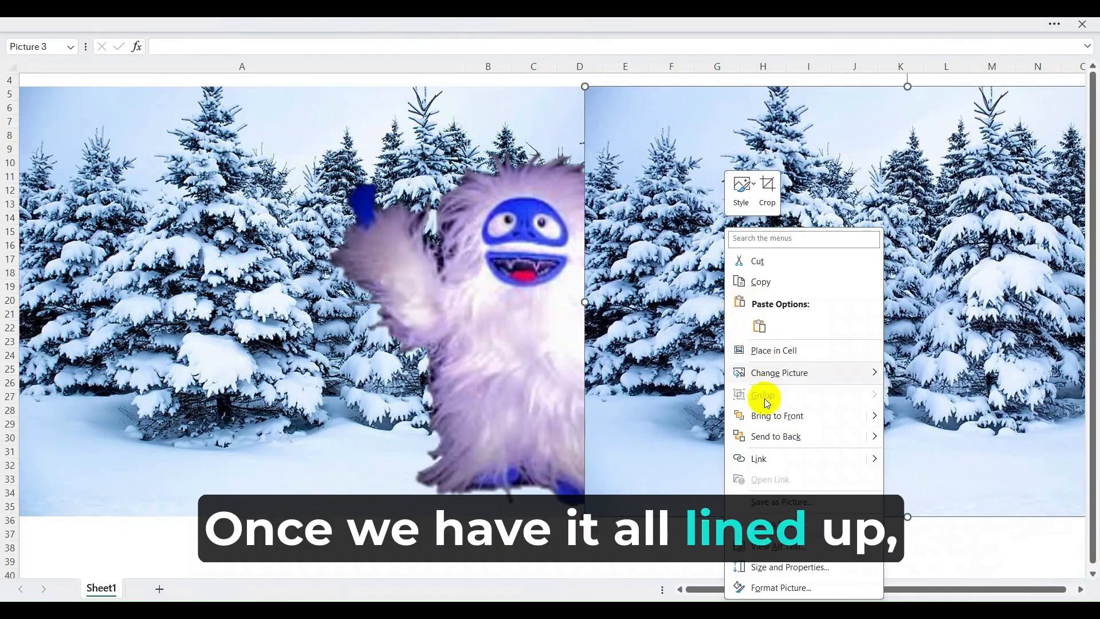
click(771, 436)
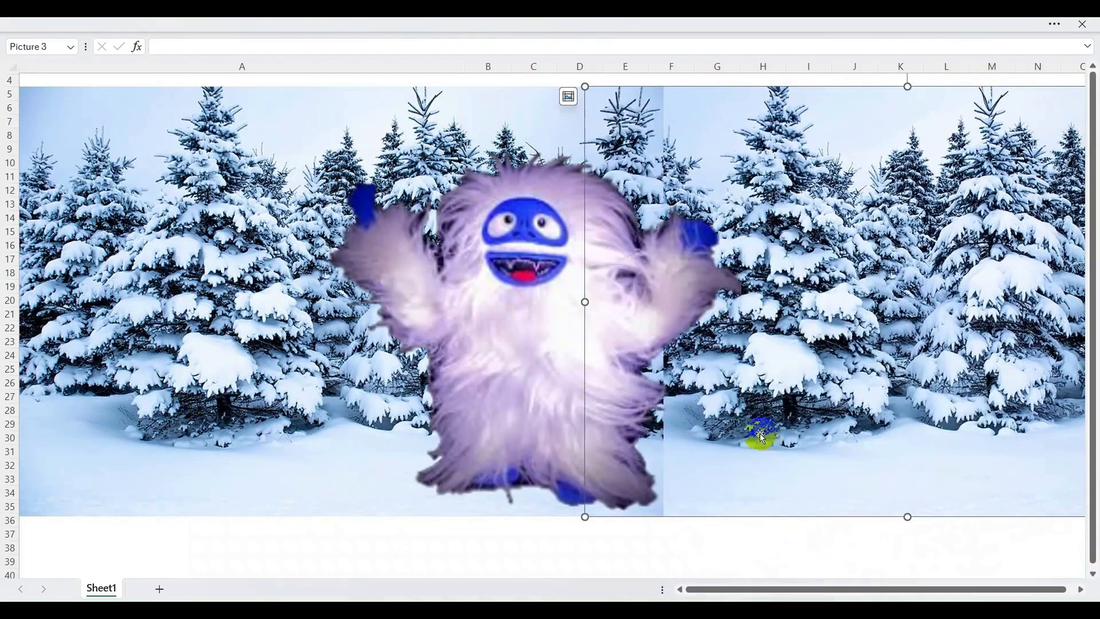
click(300, 548)
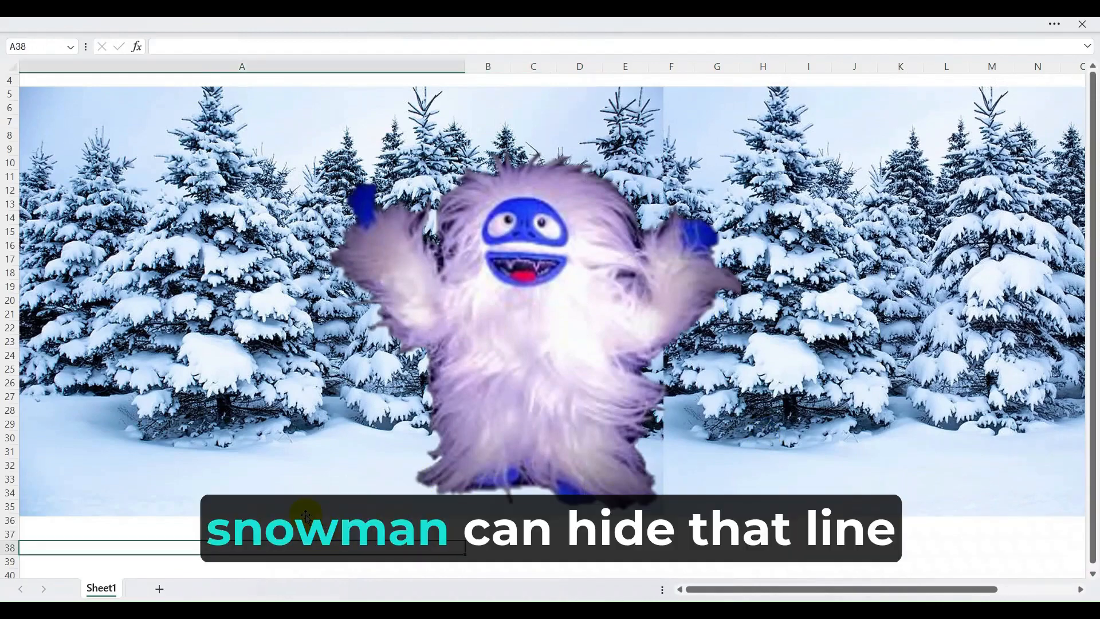
drag(523, 343, 551, 352)
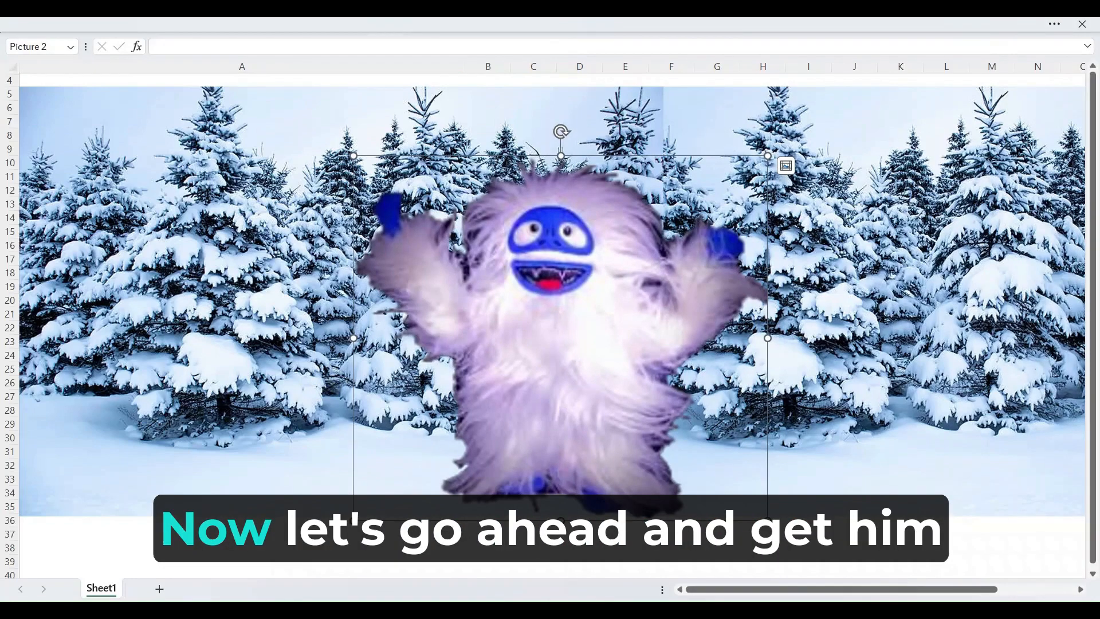
Switch to the Google Images page in Chrome and search for "campfire".
click(607, 580)
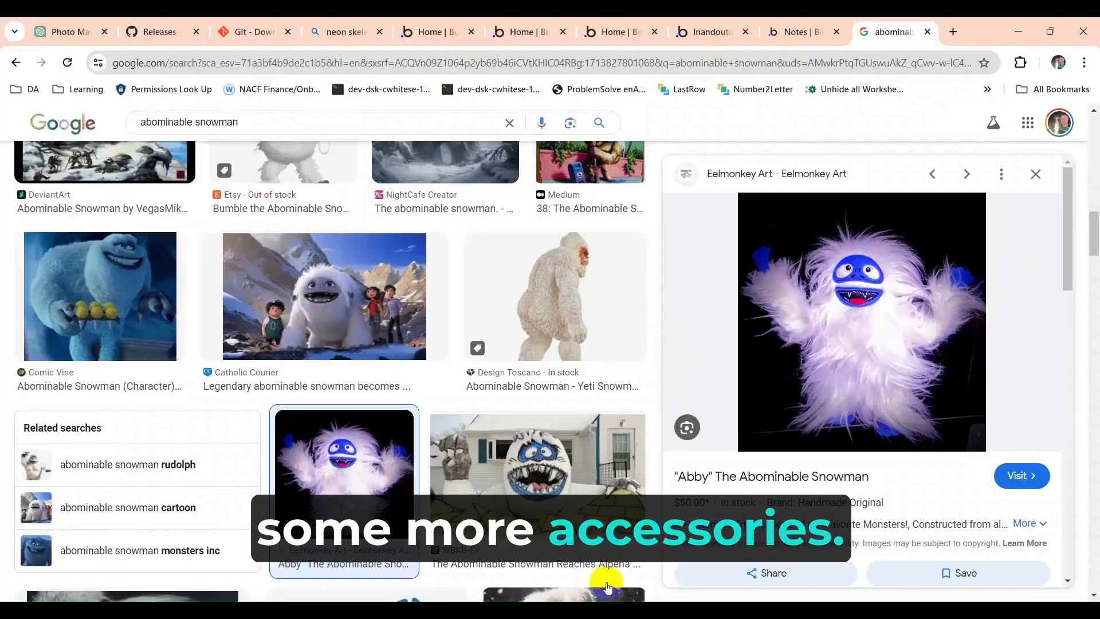
triple_click(288, 119)
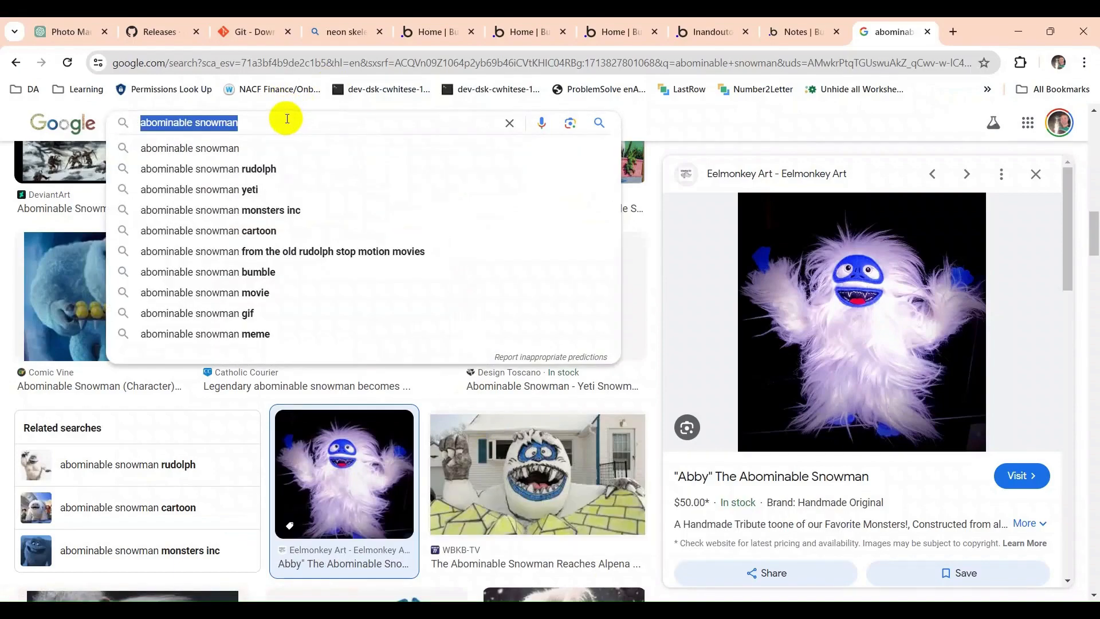
text(camp)
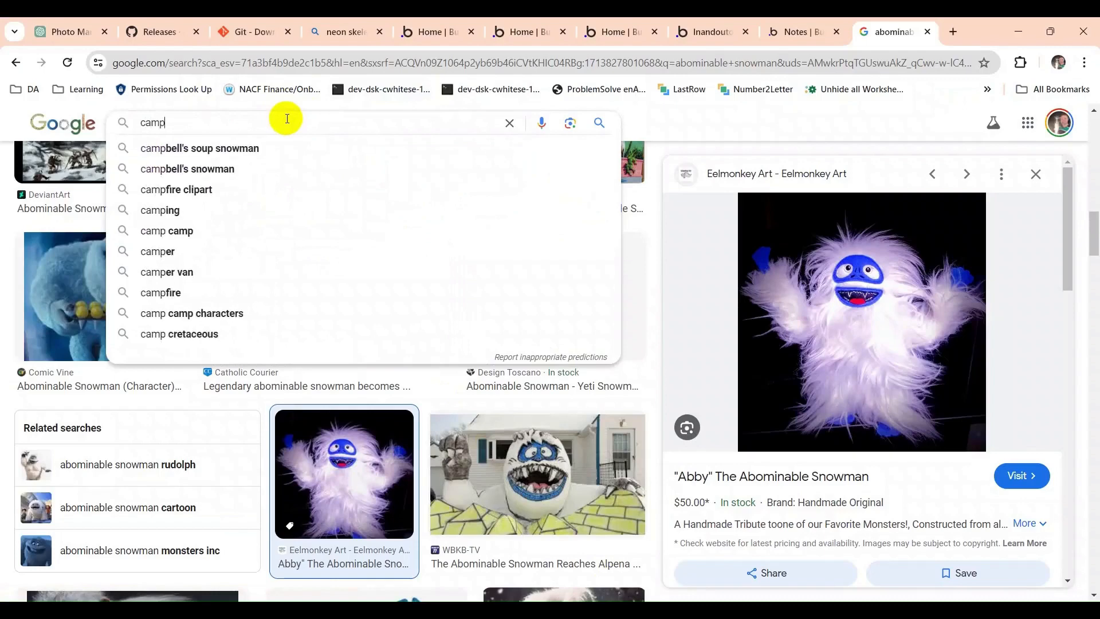
text(fi)
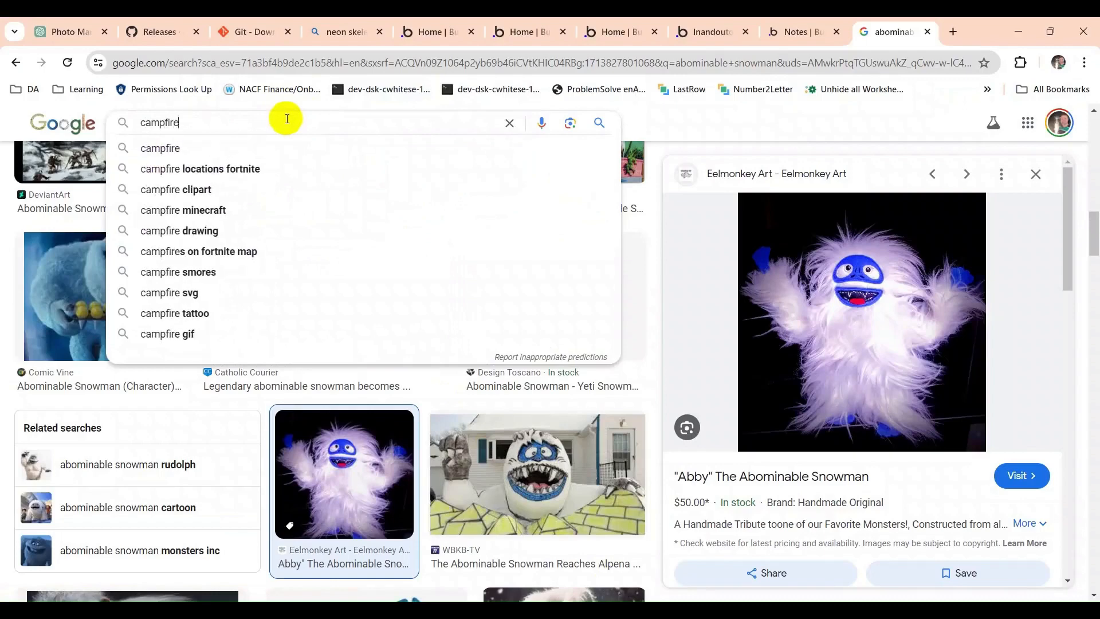
text(re)
key(Return)
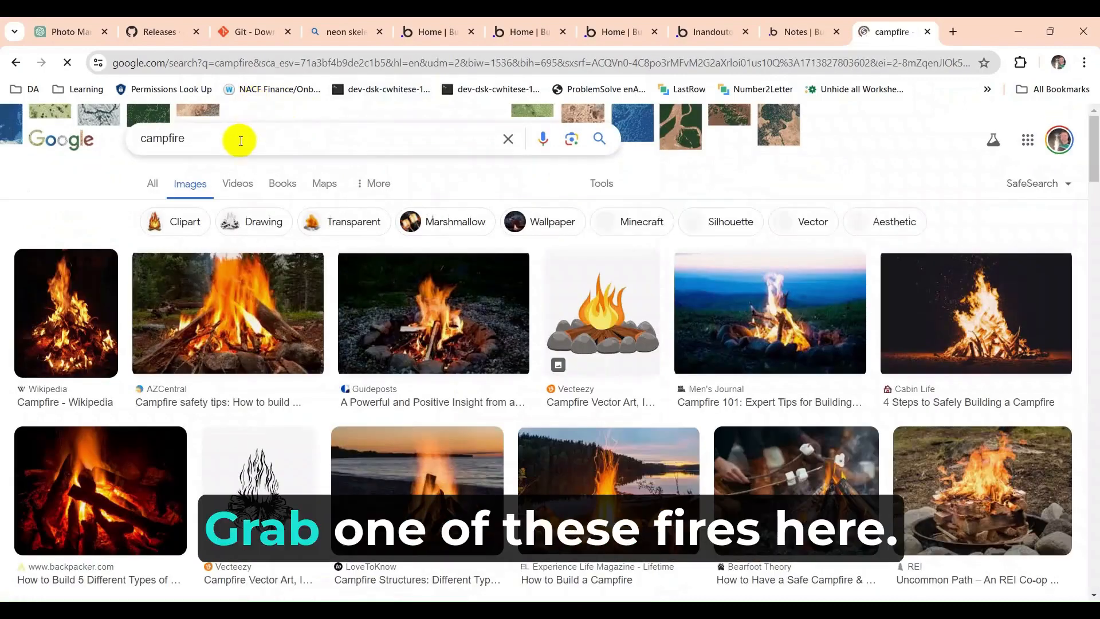
Copy the Cabin Life campfire image with the dark background from the image results.
click(260, 332)
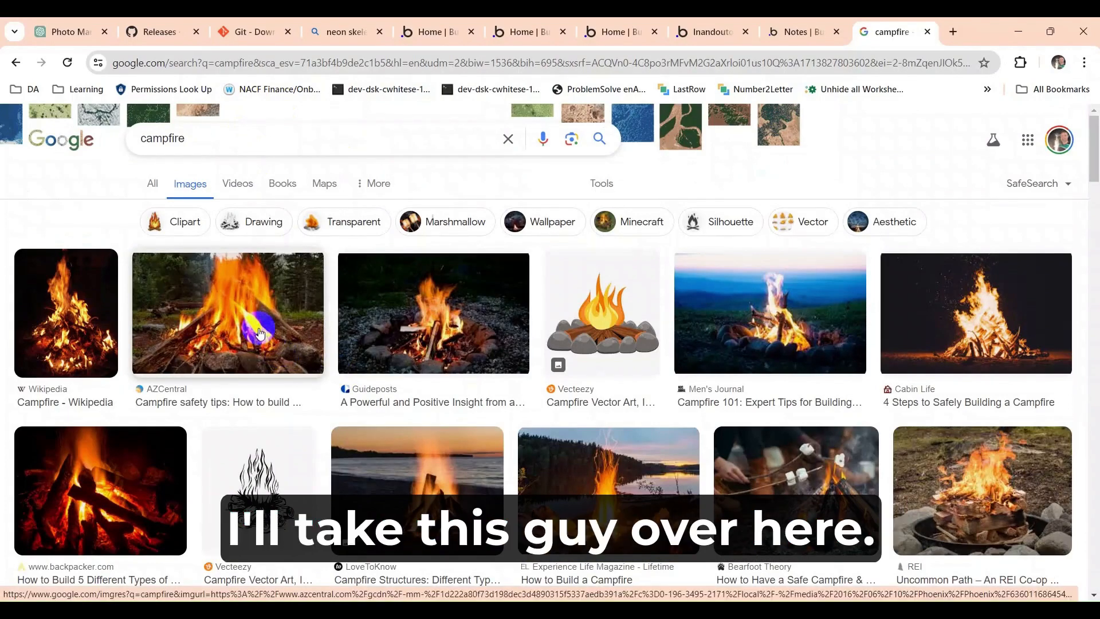
right_click(991, 344)
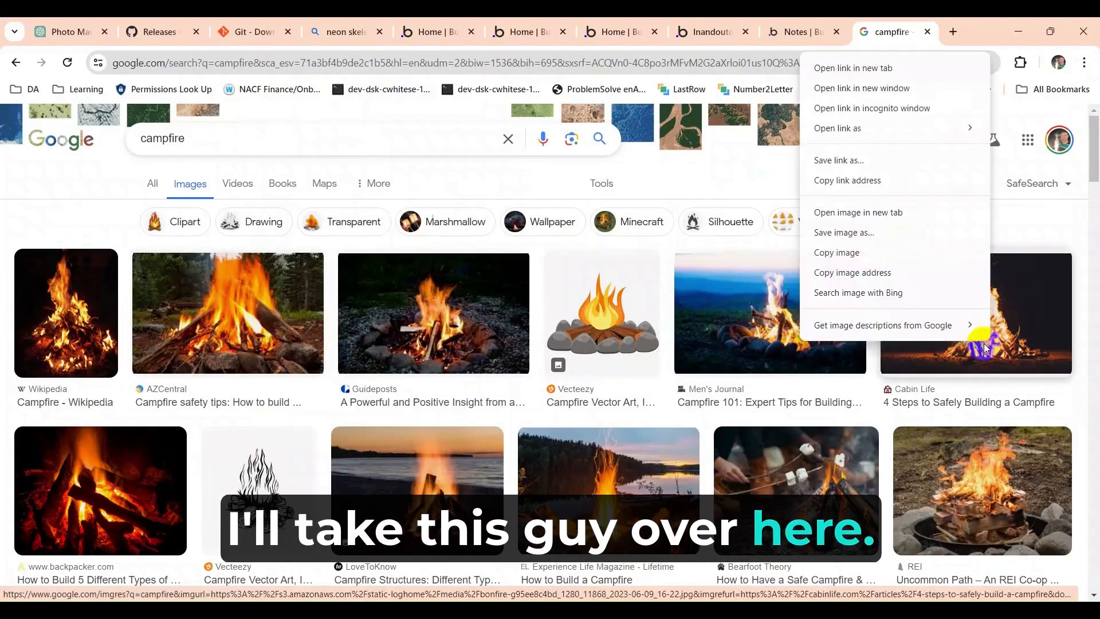
click(877, 272)
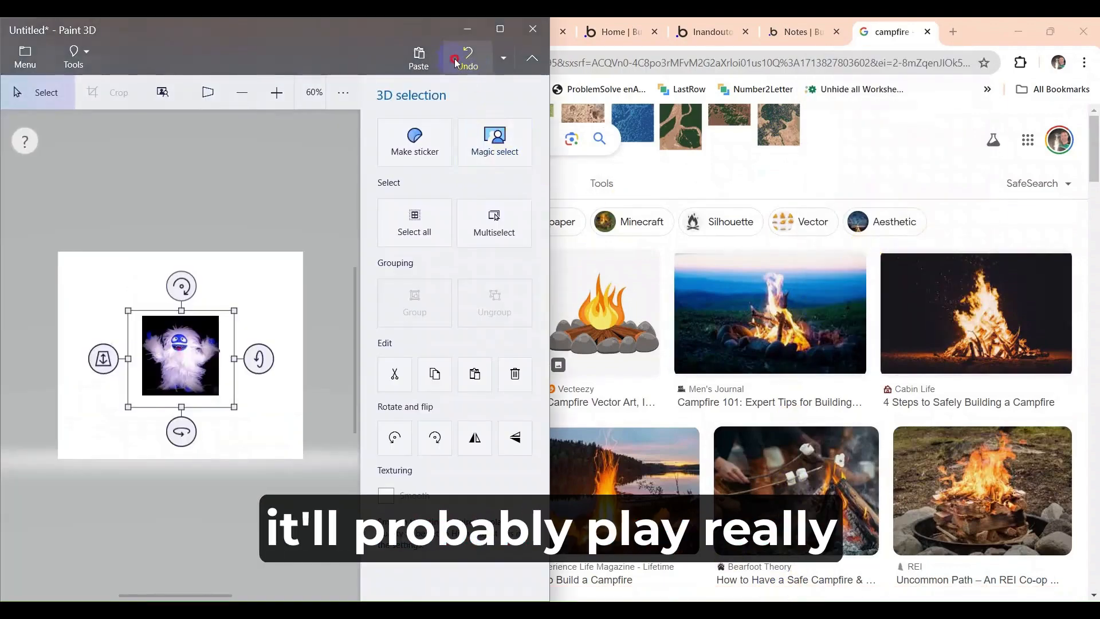
Replace the snowman in Paint 3D with the copied campfire image and cut out the fire with Magic select.
click(469, 59)
key(ctrl+v)
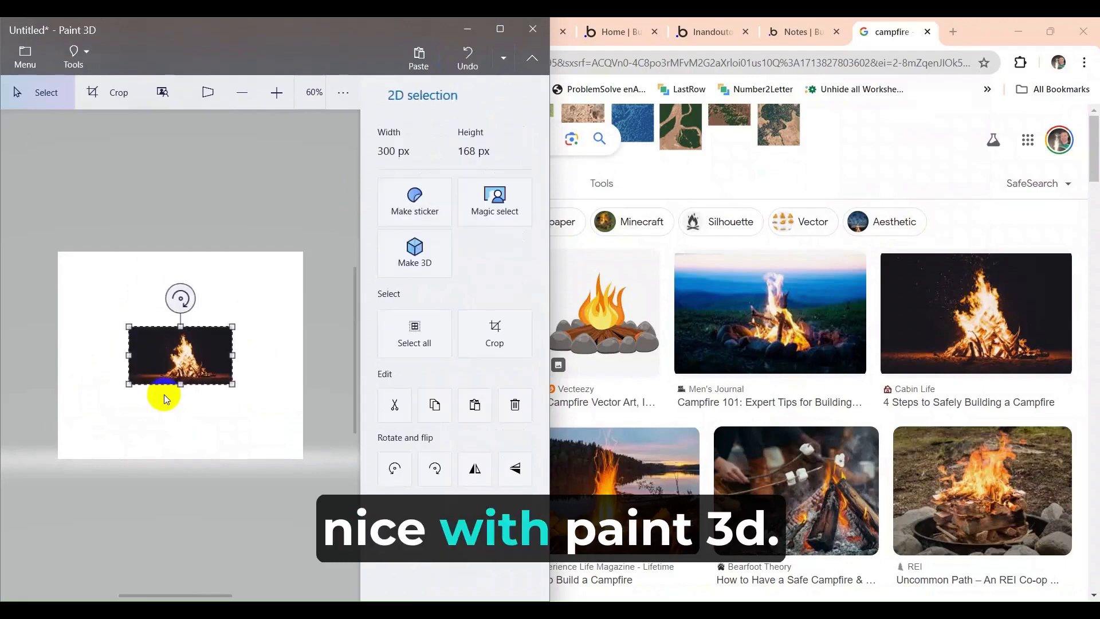
click(481, 212)
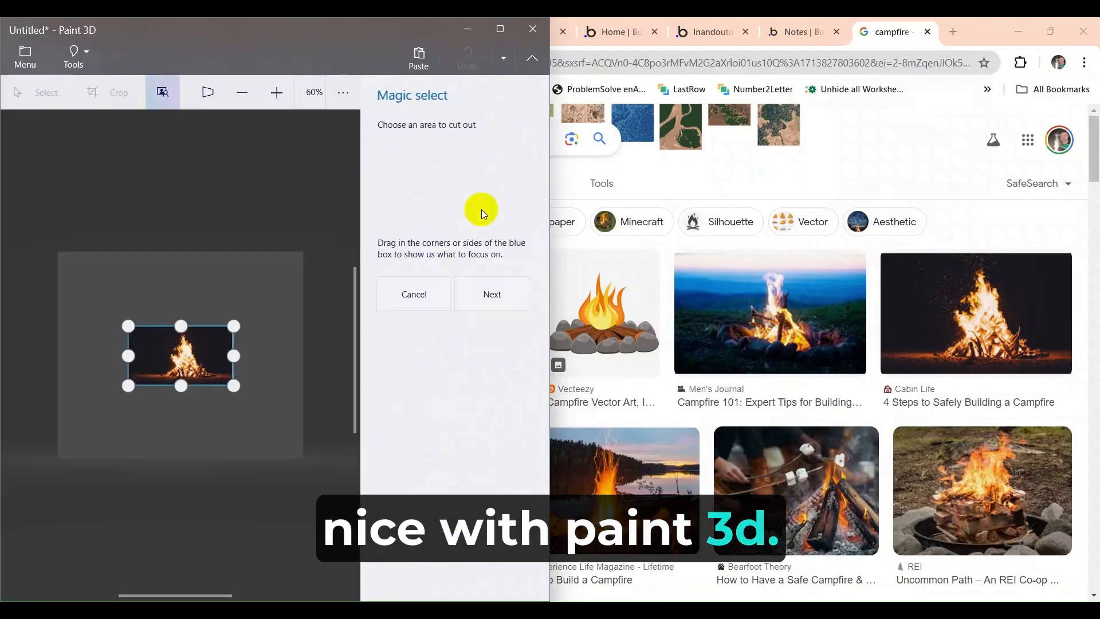
click(500, 295)
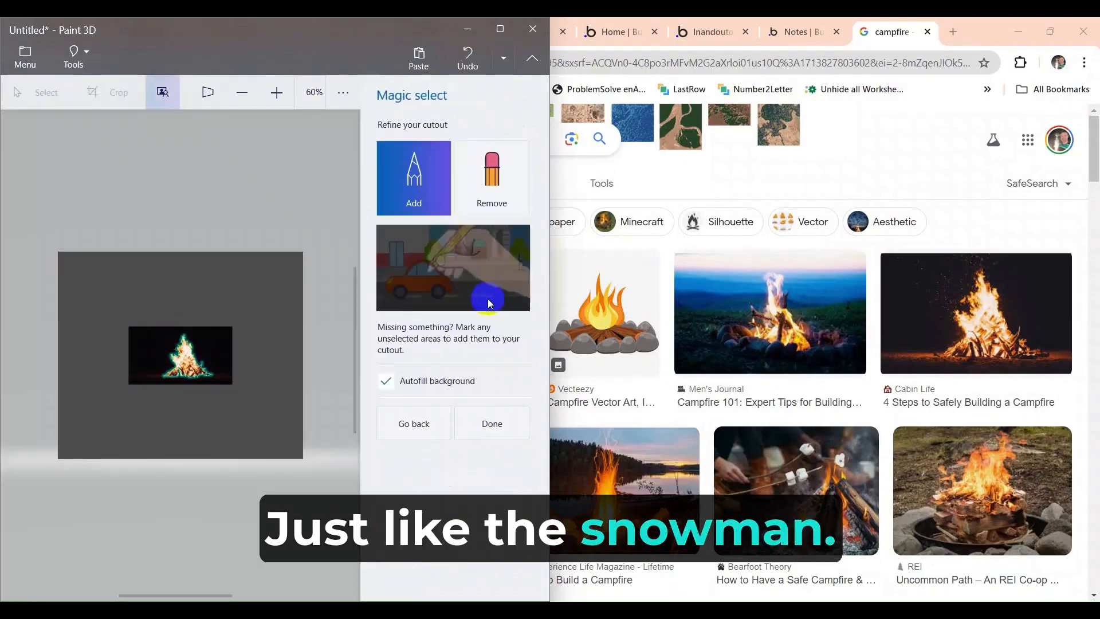
click(485, 424)
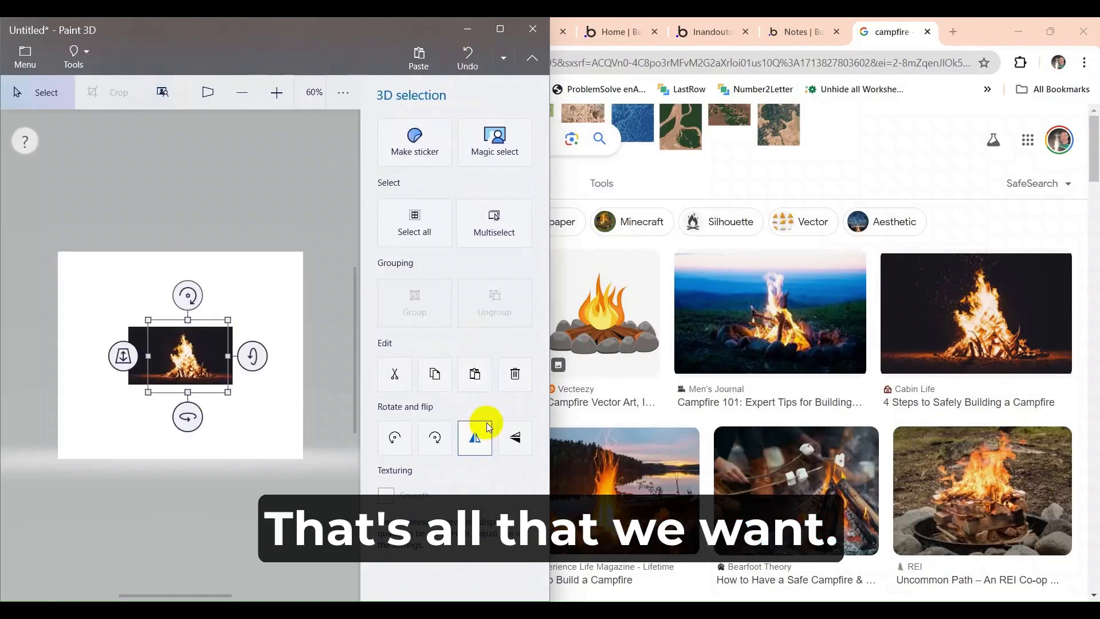
Copy the campfire cutout into the Excel sheet and place it on the snow in the lower-left part of the background.
key(ctrl+c)
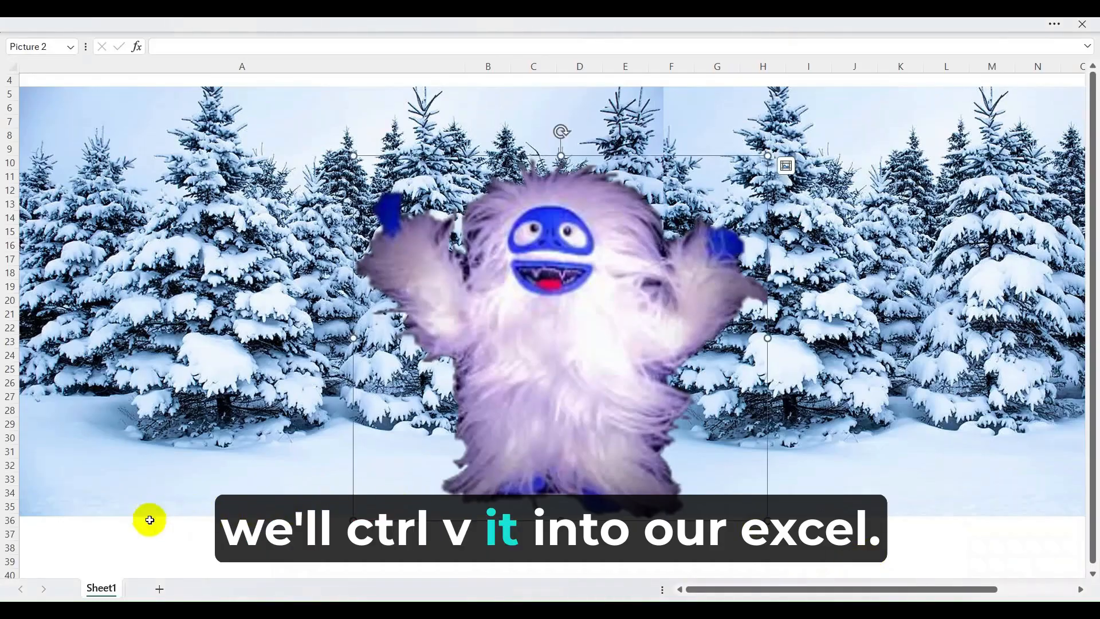
click(129, 533)
key(ctrl+v)
drag(91, 518, 230, 448)
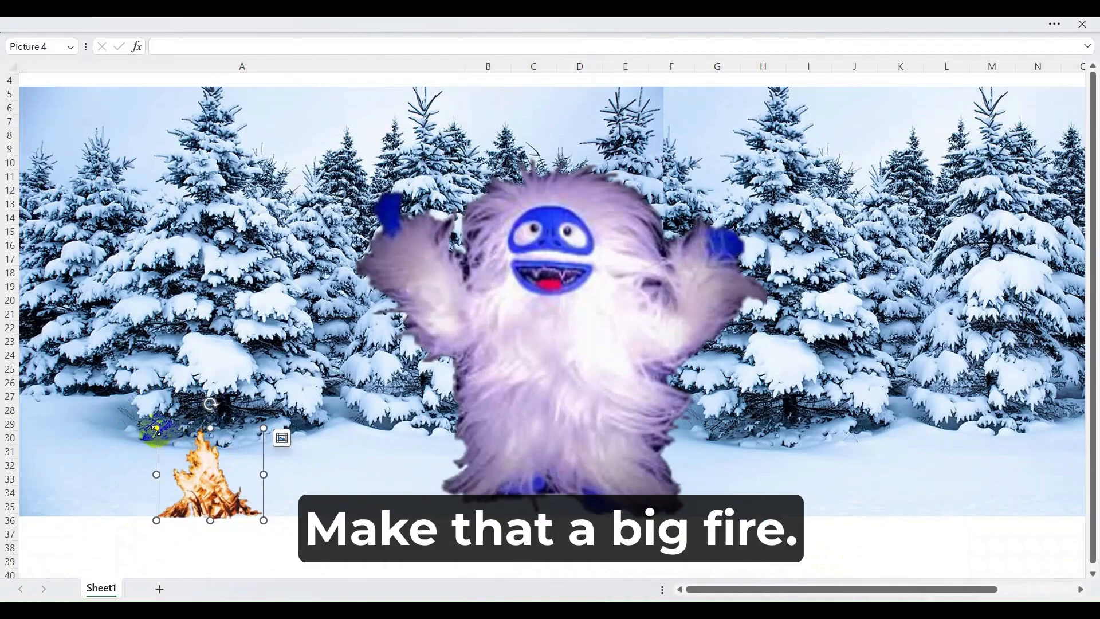
Enlarge the campfire to about half the background's height, position it just left of the snowman's feet, and deselect the pictures.
drag(156, 430, 90, 284)
drag(134, 446, 245, 465)
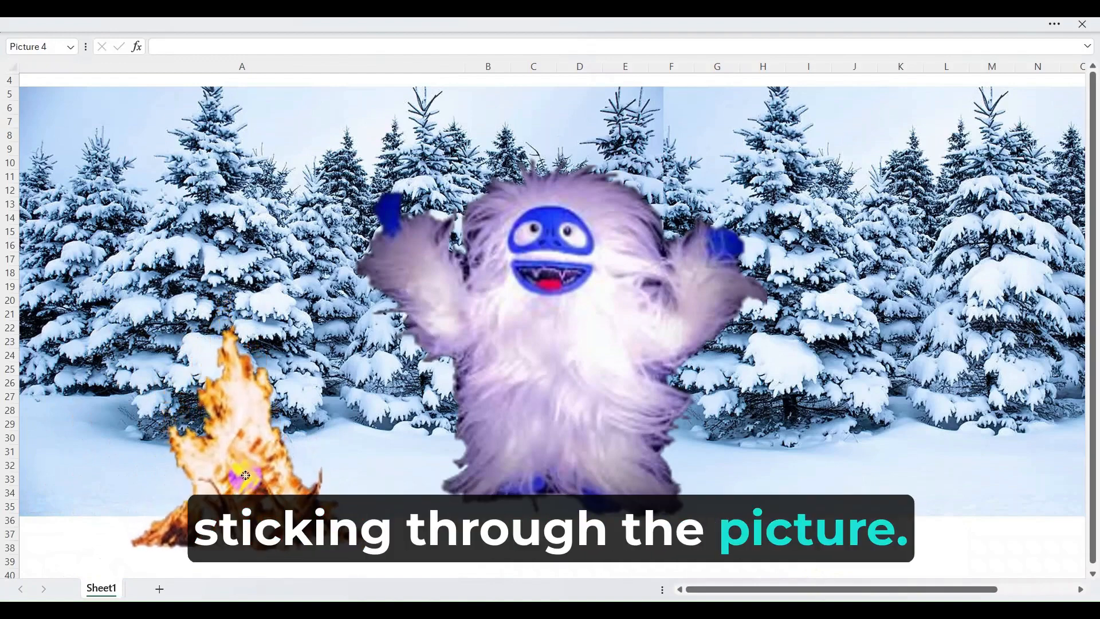
drag(246, 479, 291, 459)
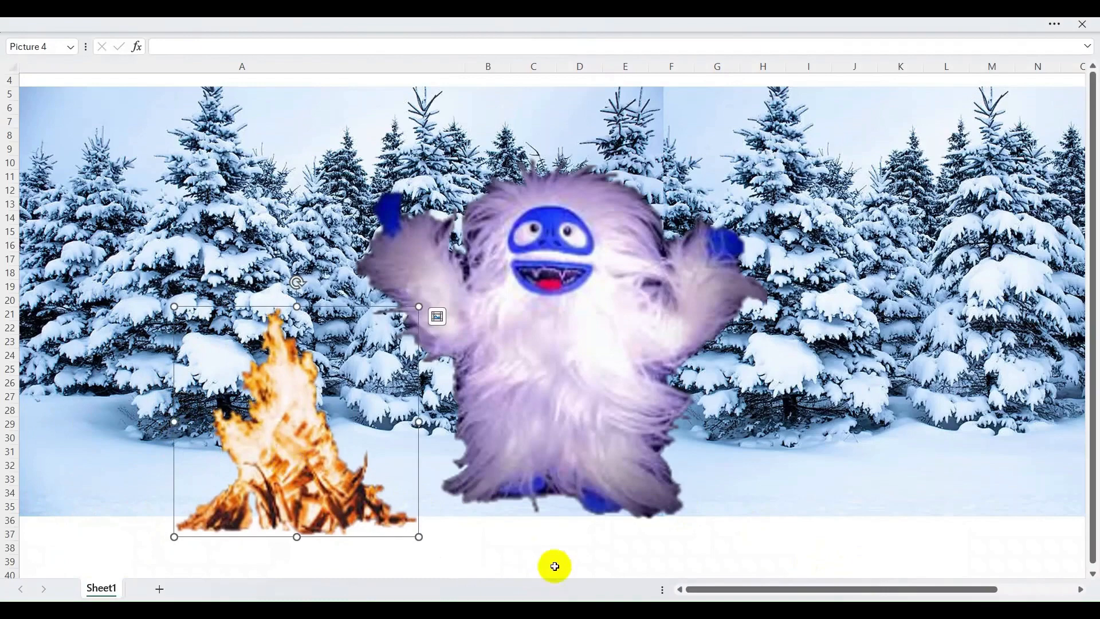
click(681, 519)
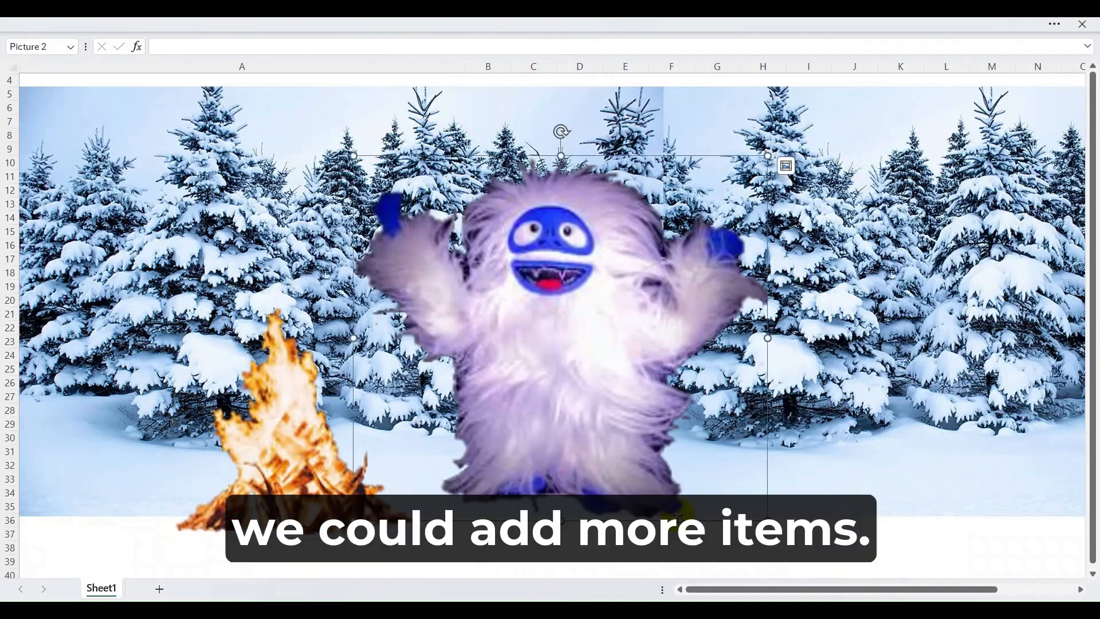
click(915, 547)
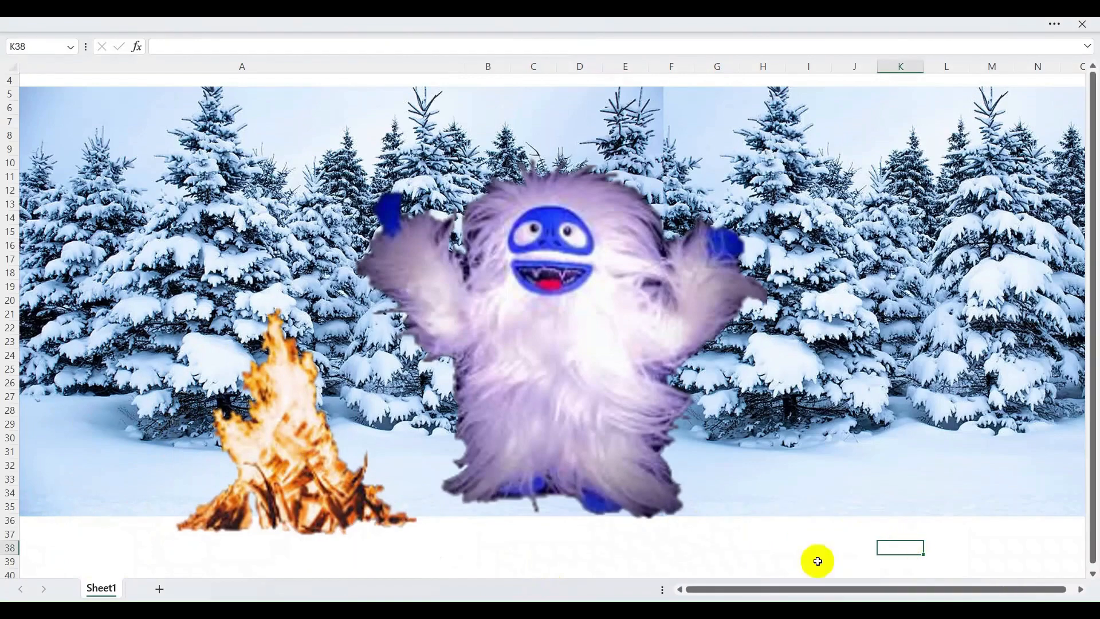
Capture a rectangular snip with Snipping Tool that frames the campfire, the snowman and the trees, staying within the background's lower edge.
mouse_move(645, 611)
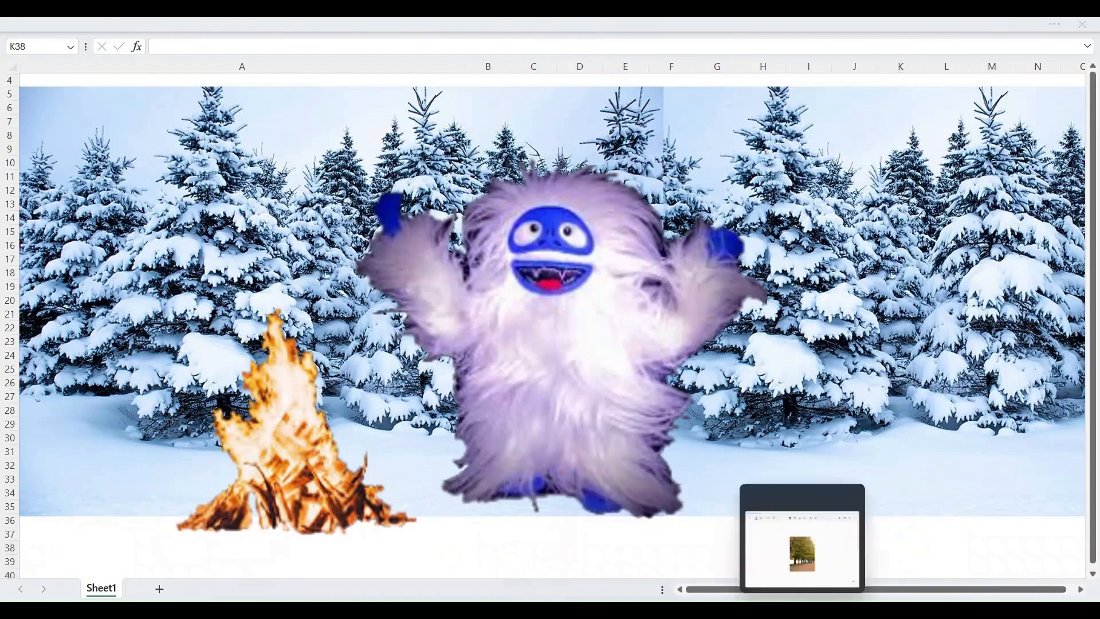
click(738, 499)
click(363, 93)
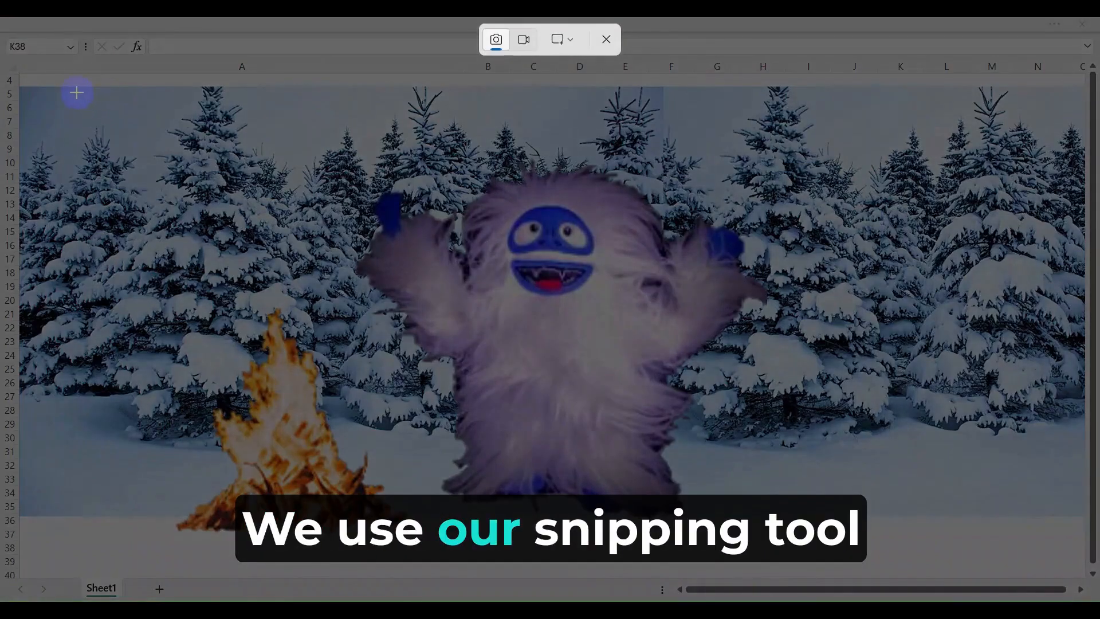
drag(76, 90, 784, 513)
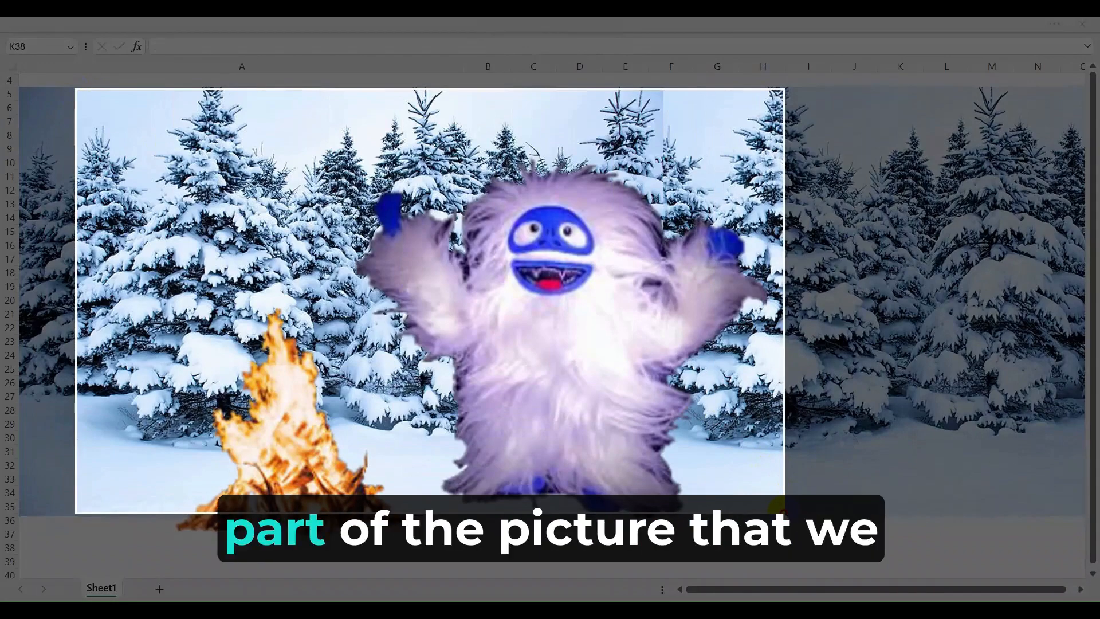
drag(785, 513, 785, 513)
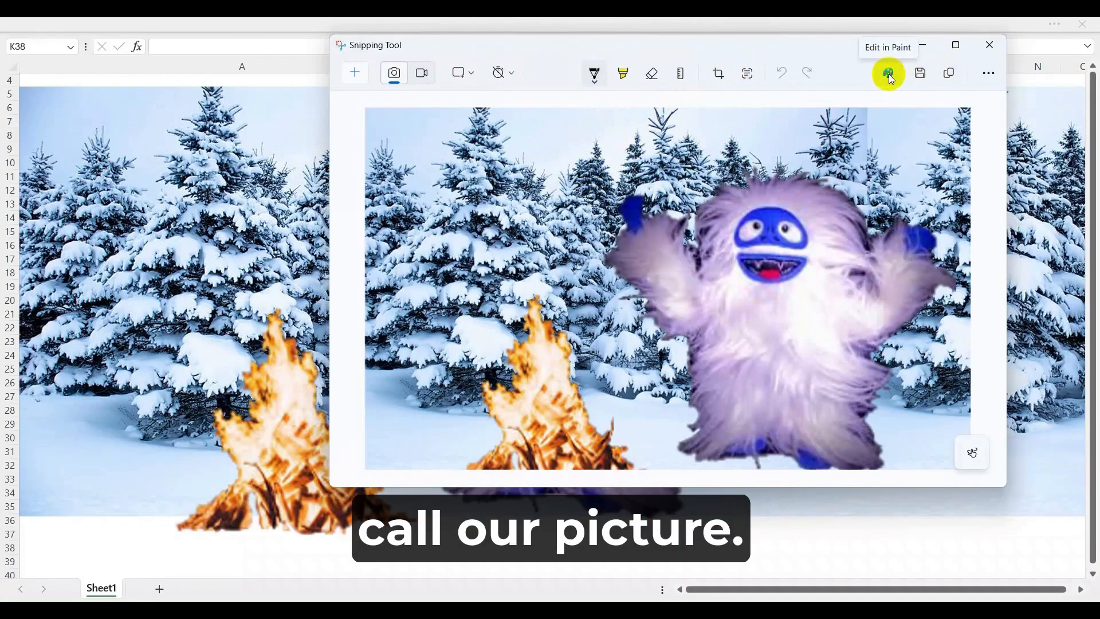
Save the snip as a PNG named "Merry Christmas from AS" in the Screenshots folder.
click(921, 73)
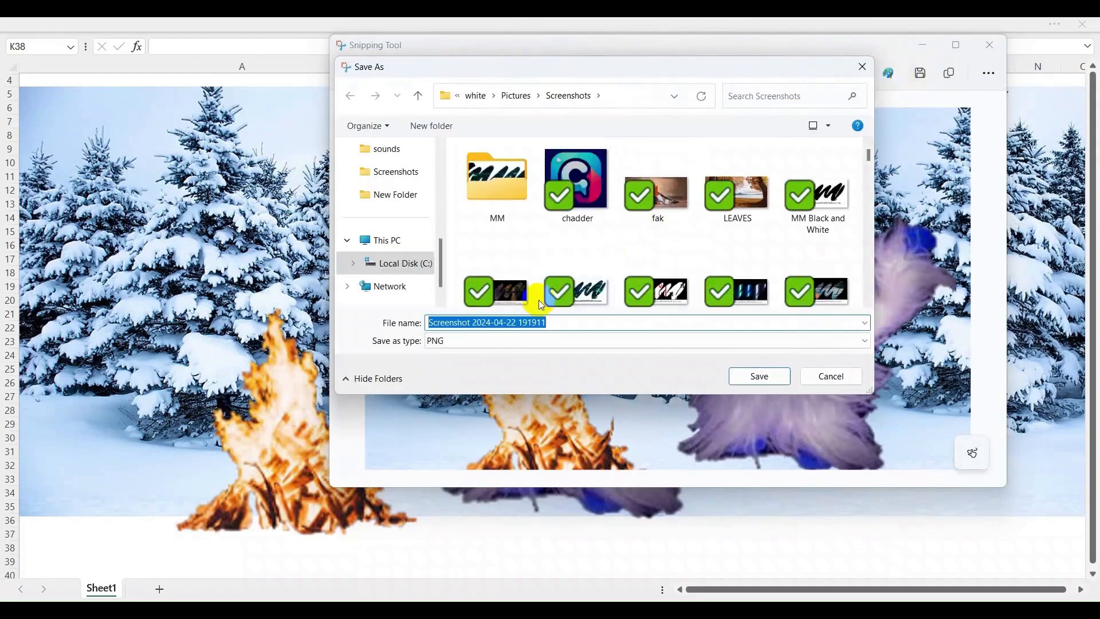
text(M)
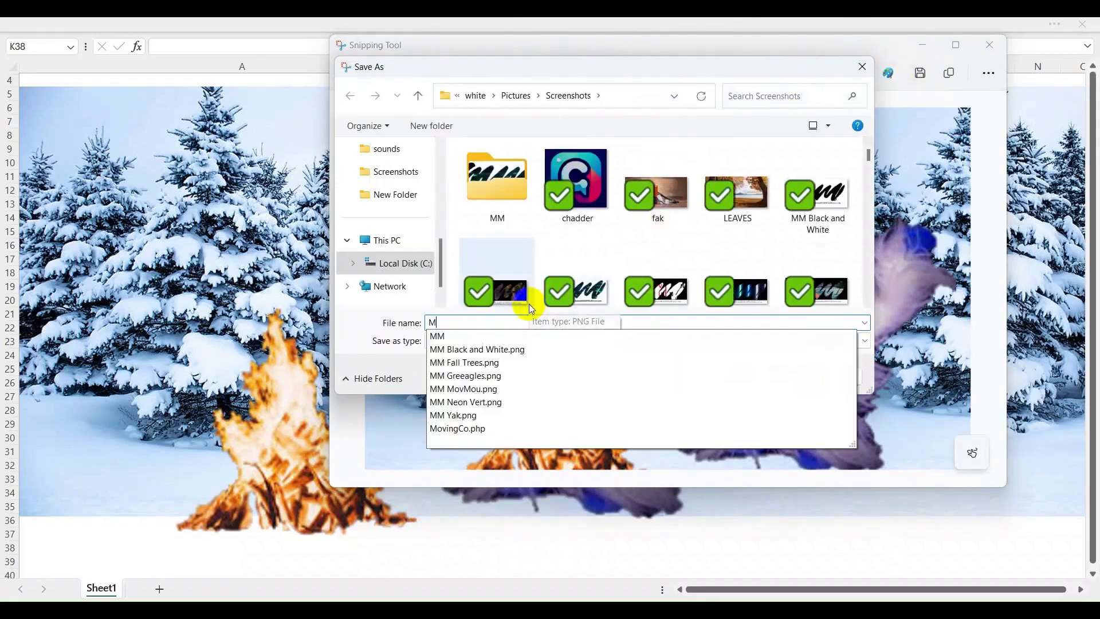
text(erry Ch)
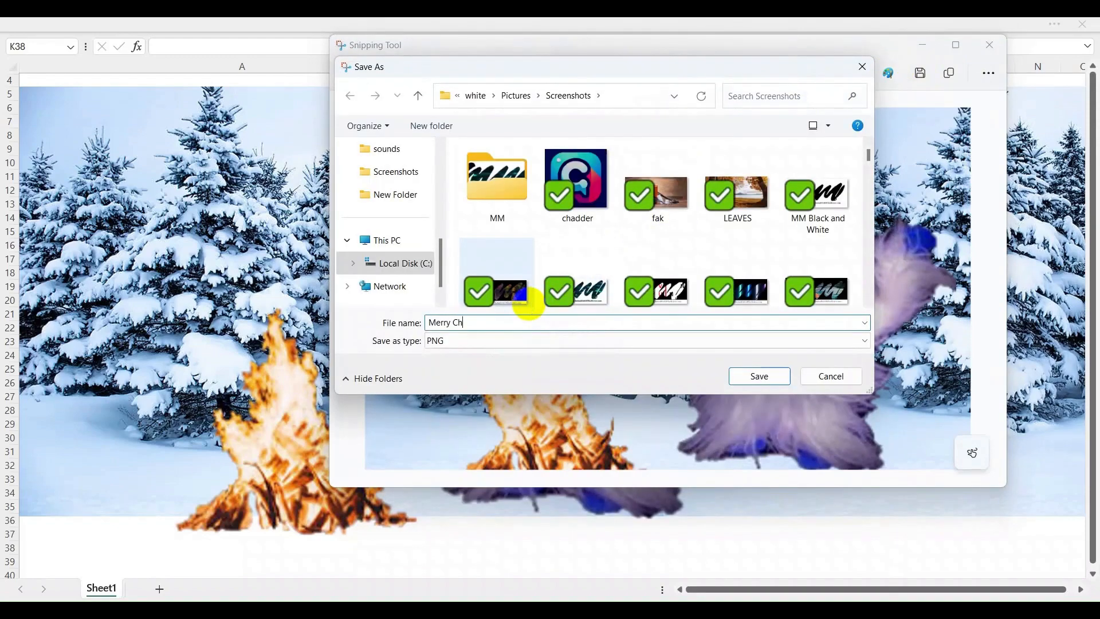
text(ristma)
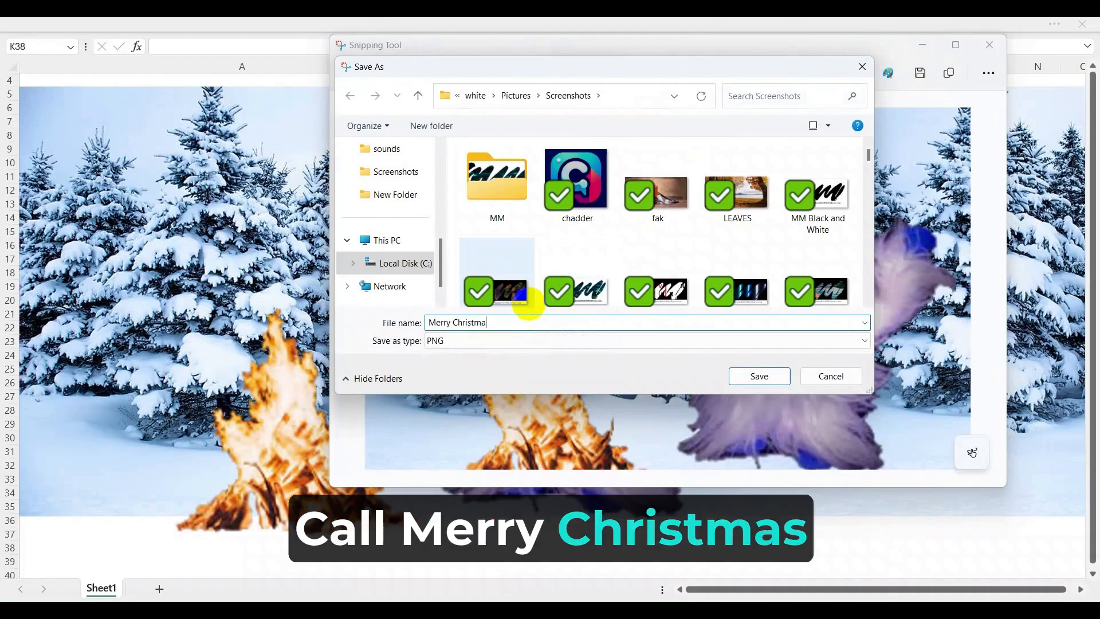
text(s from AS)
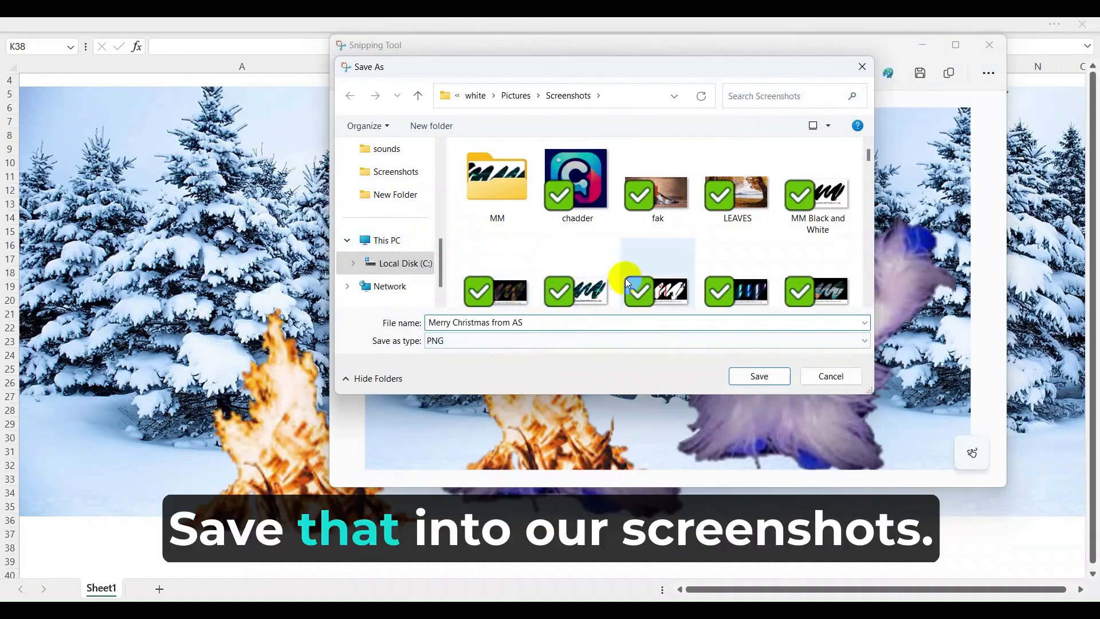
click(742, 372)
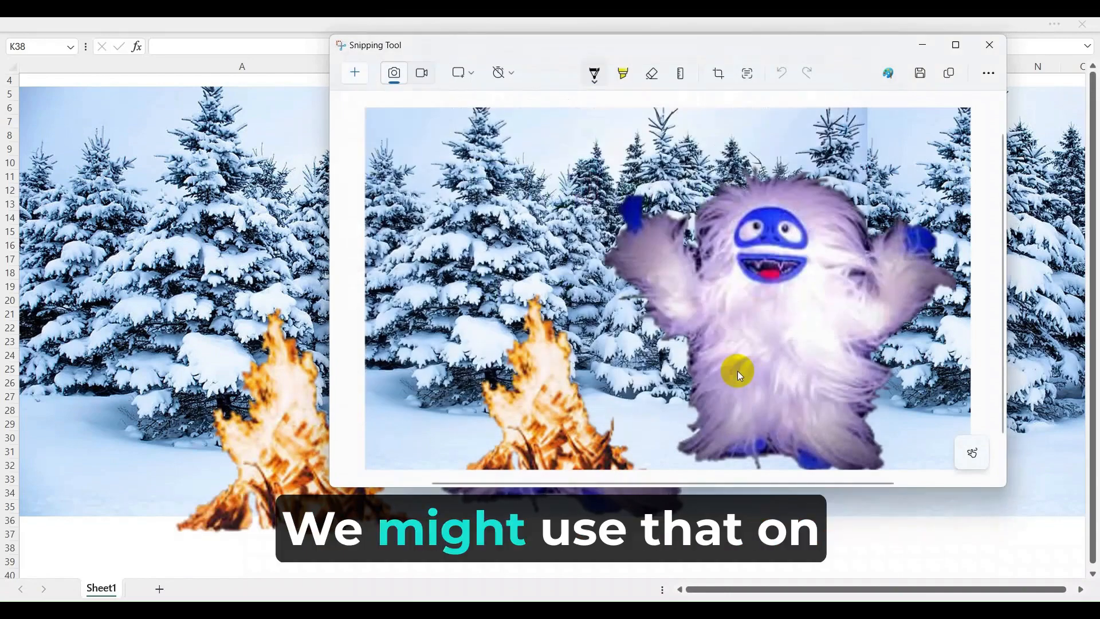